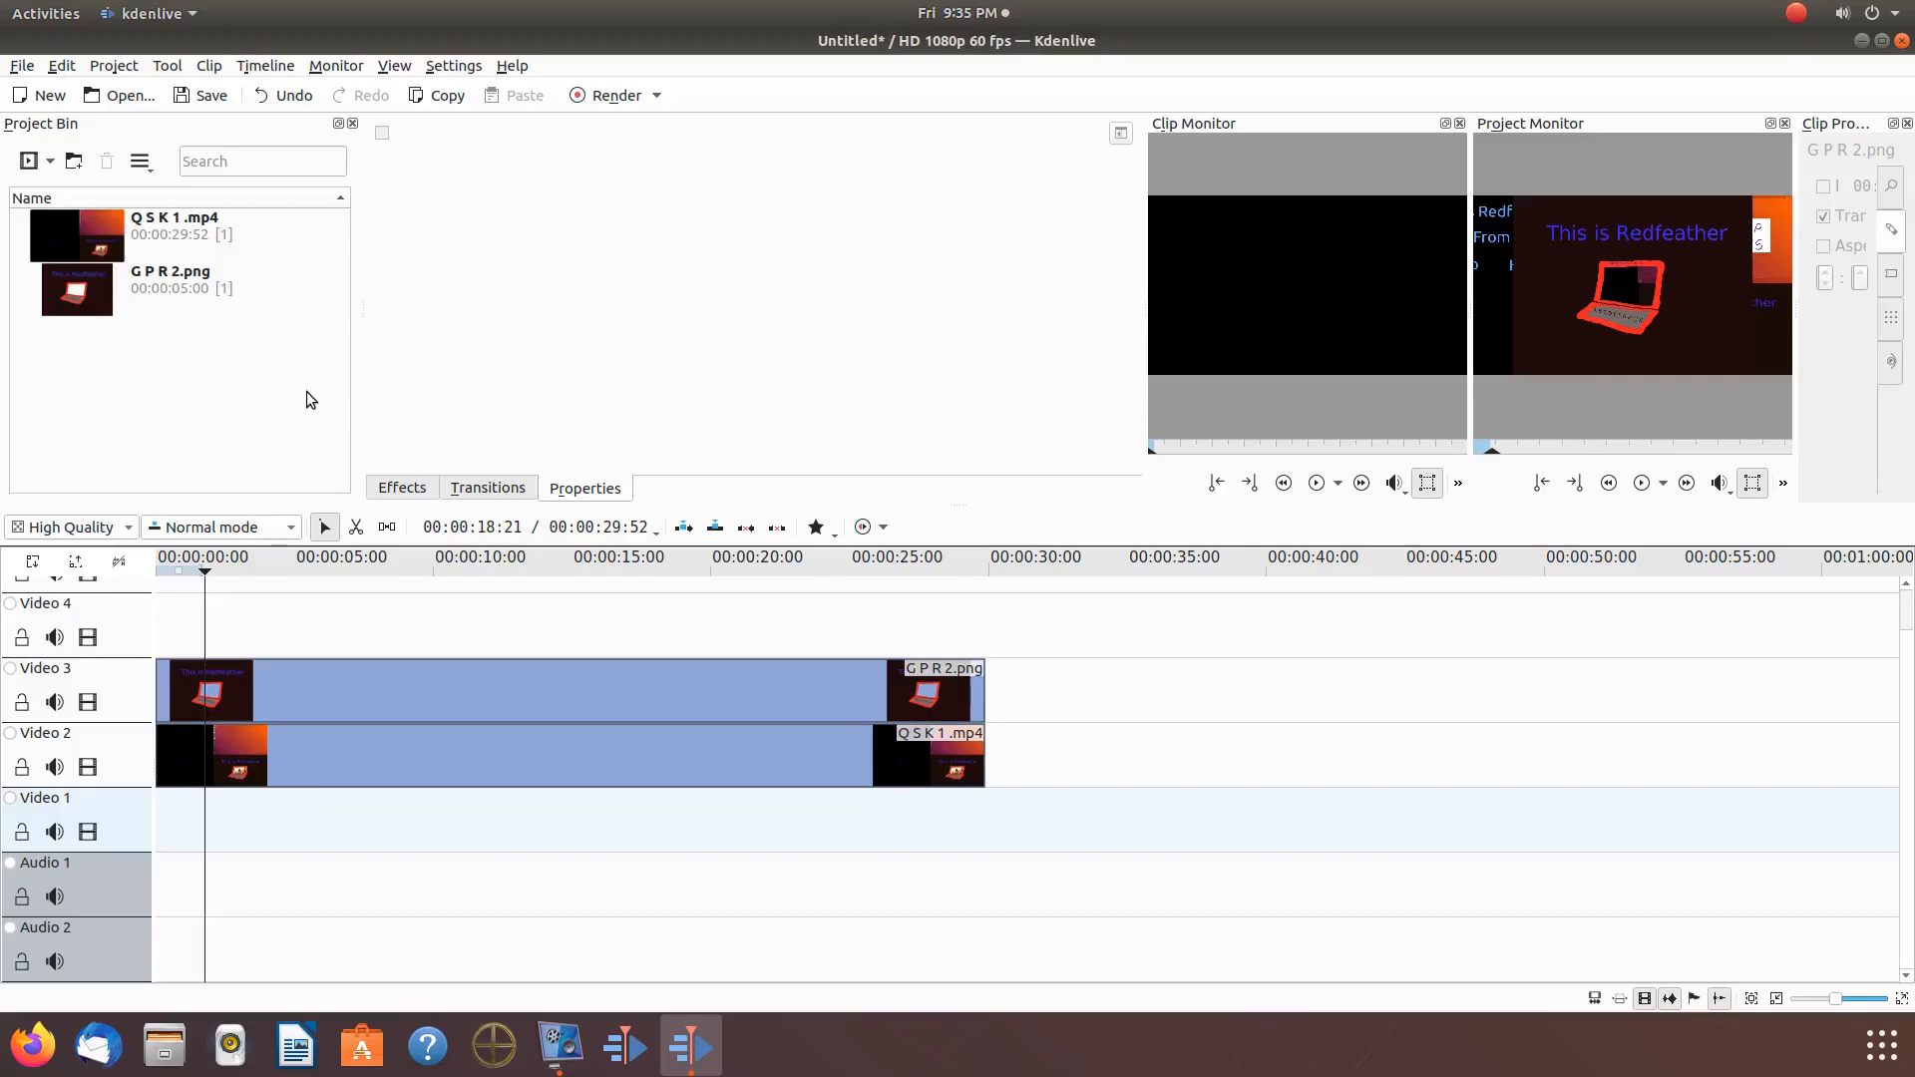
Apply the Corners effect to the Q S K 1.mp4 clip and fit its four corners to the laptop screen in the picture.
click(392, 489)
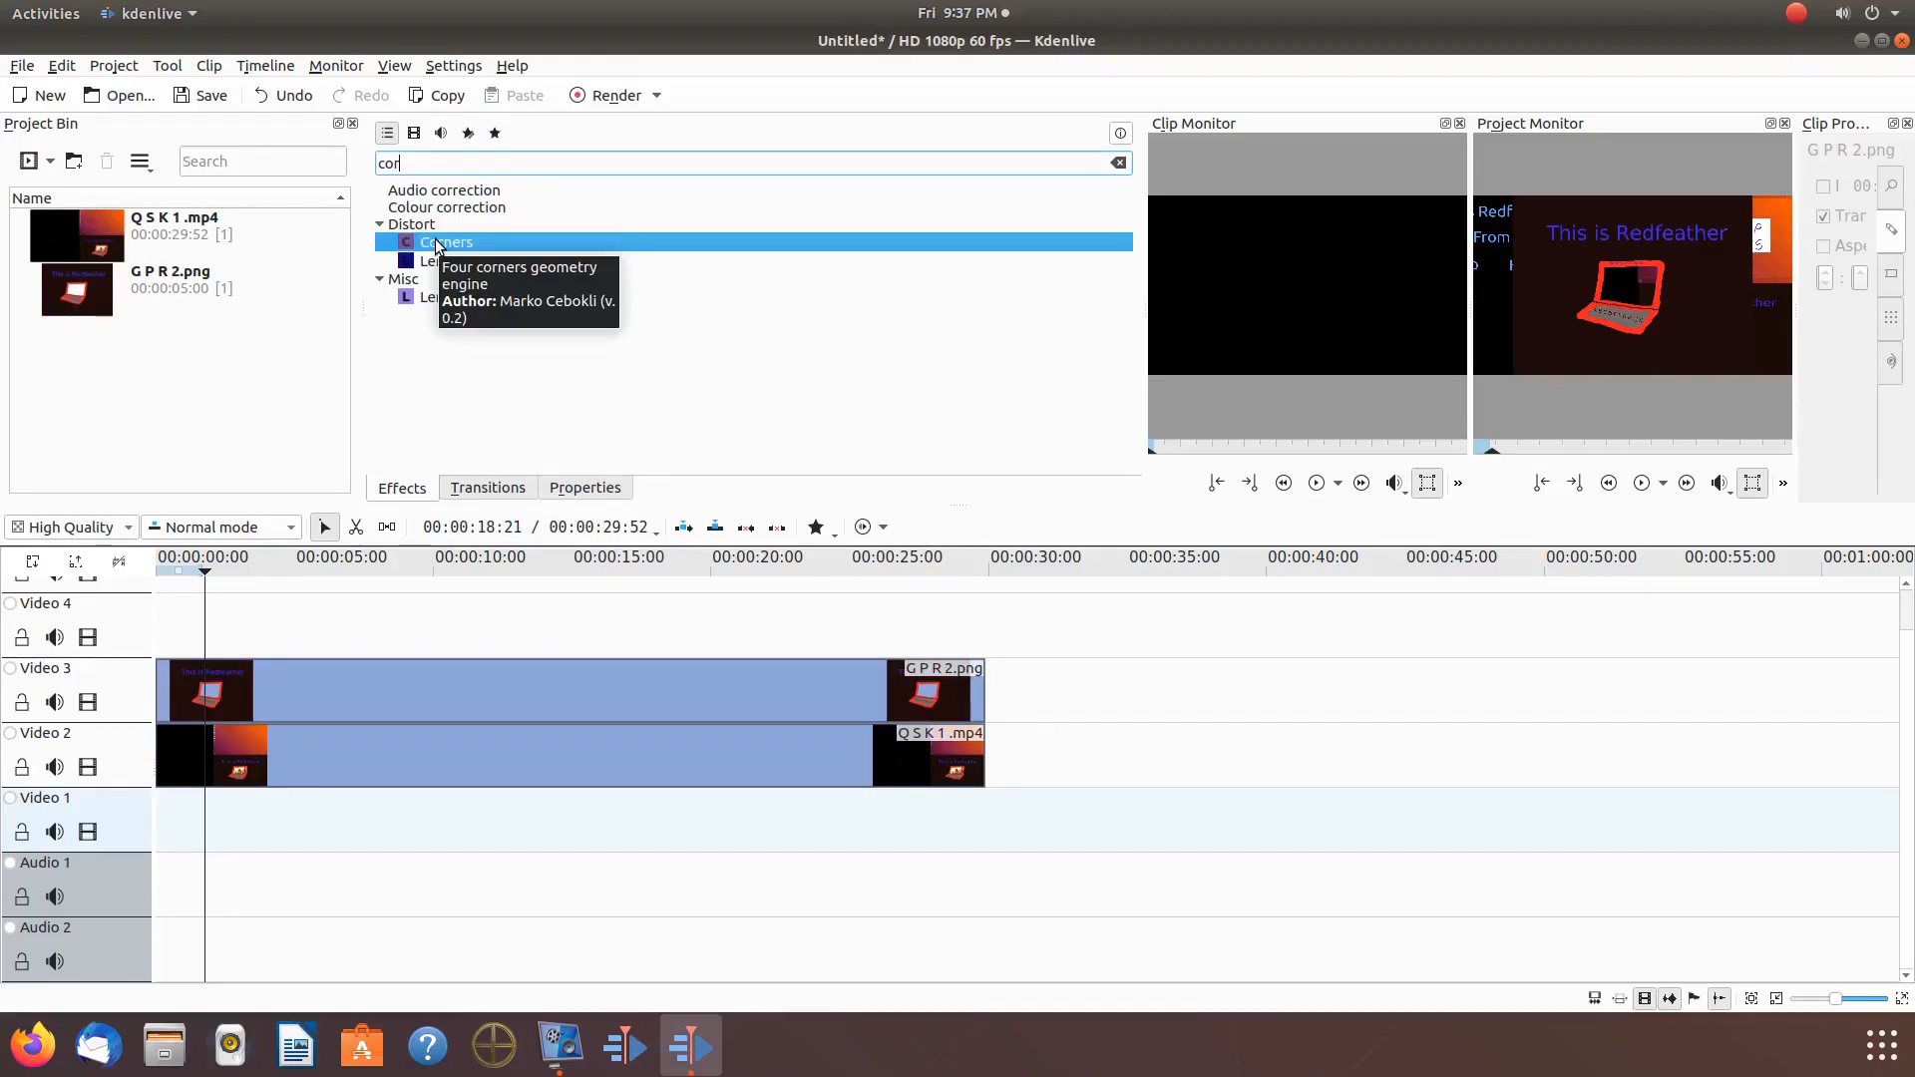
drag(436, 246, 237, 754)
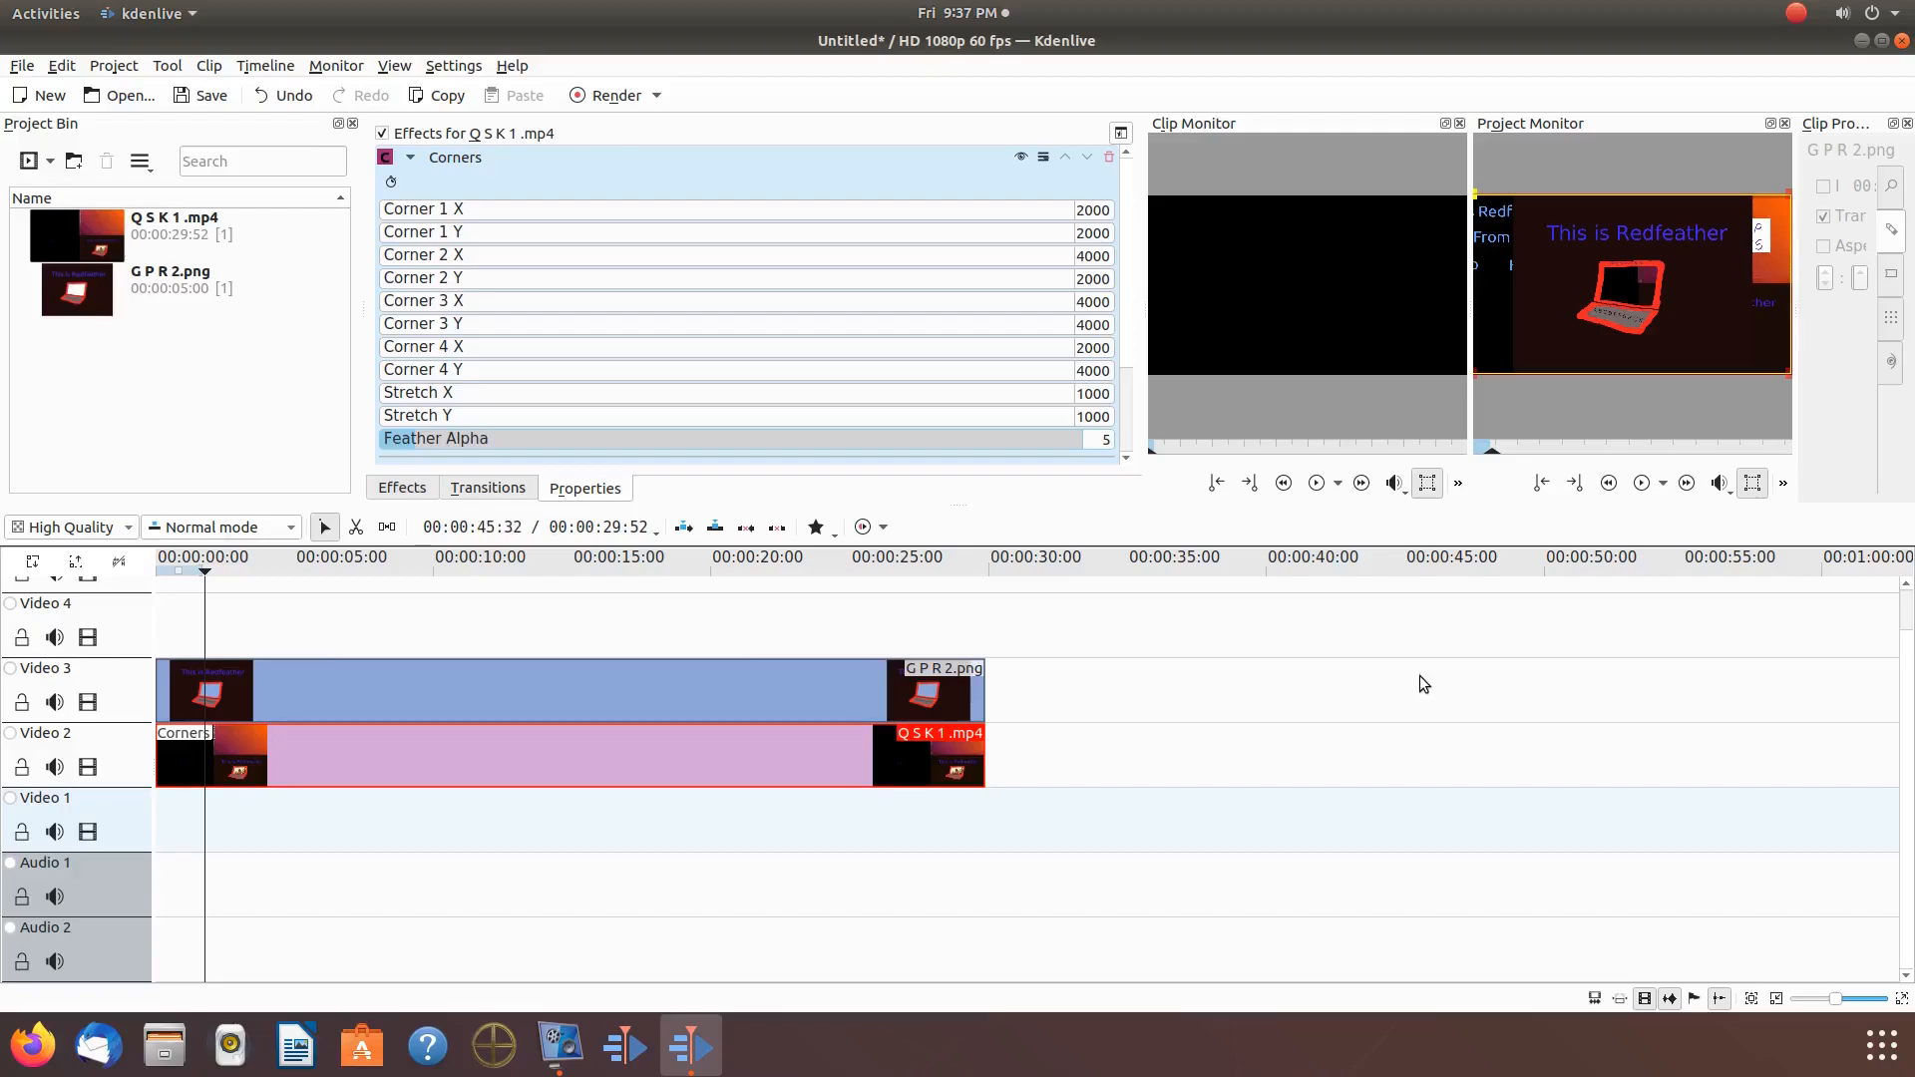
drag(1792, 200, 1653, 276)
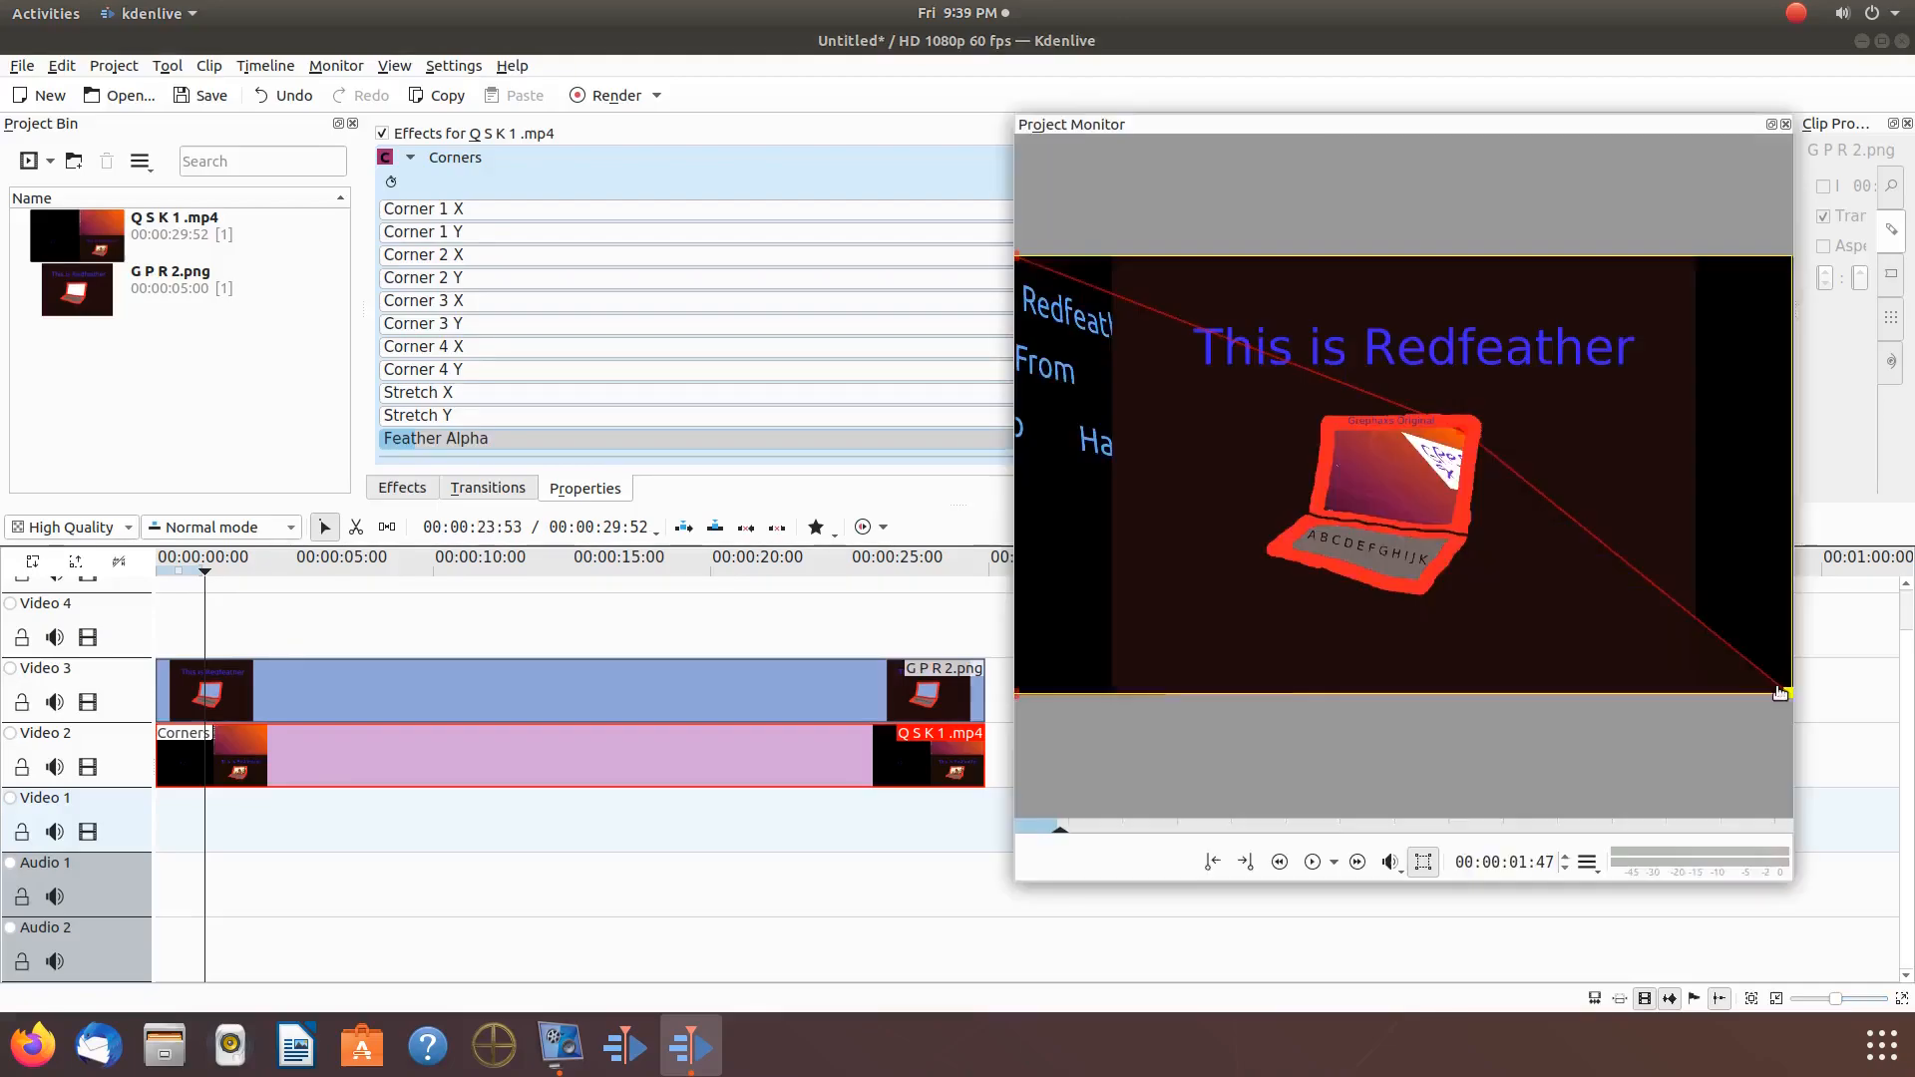
drag(1781, 690, 1452, 525)
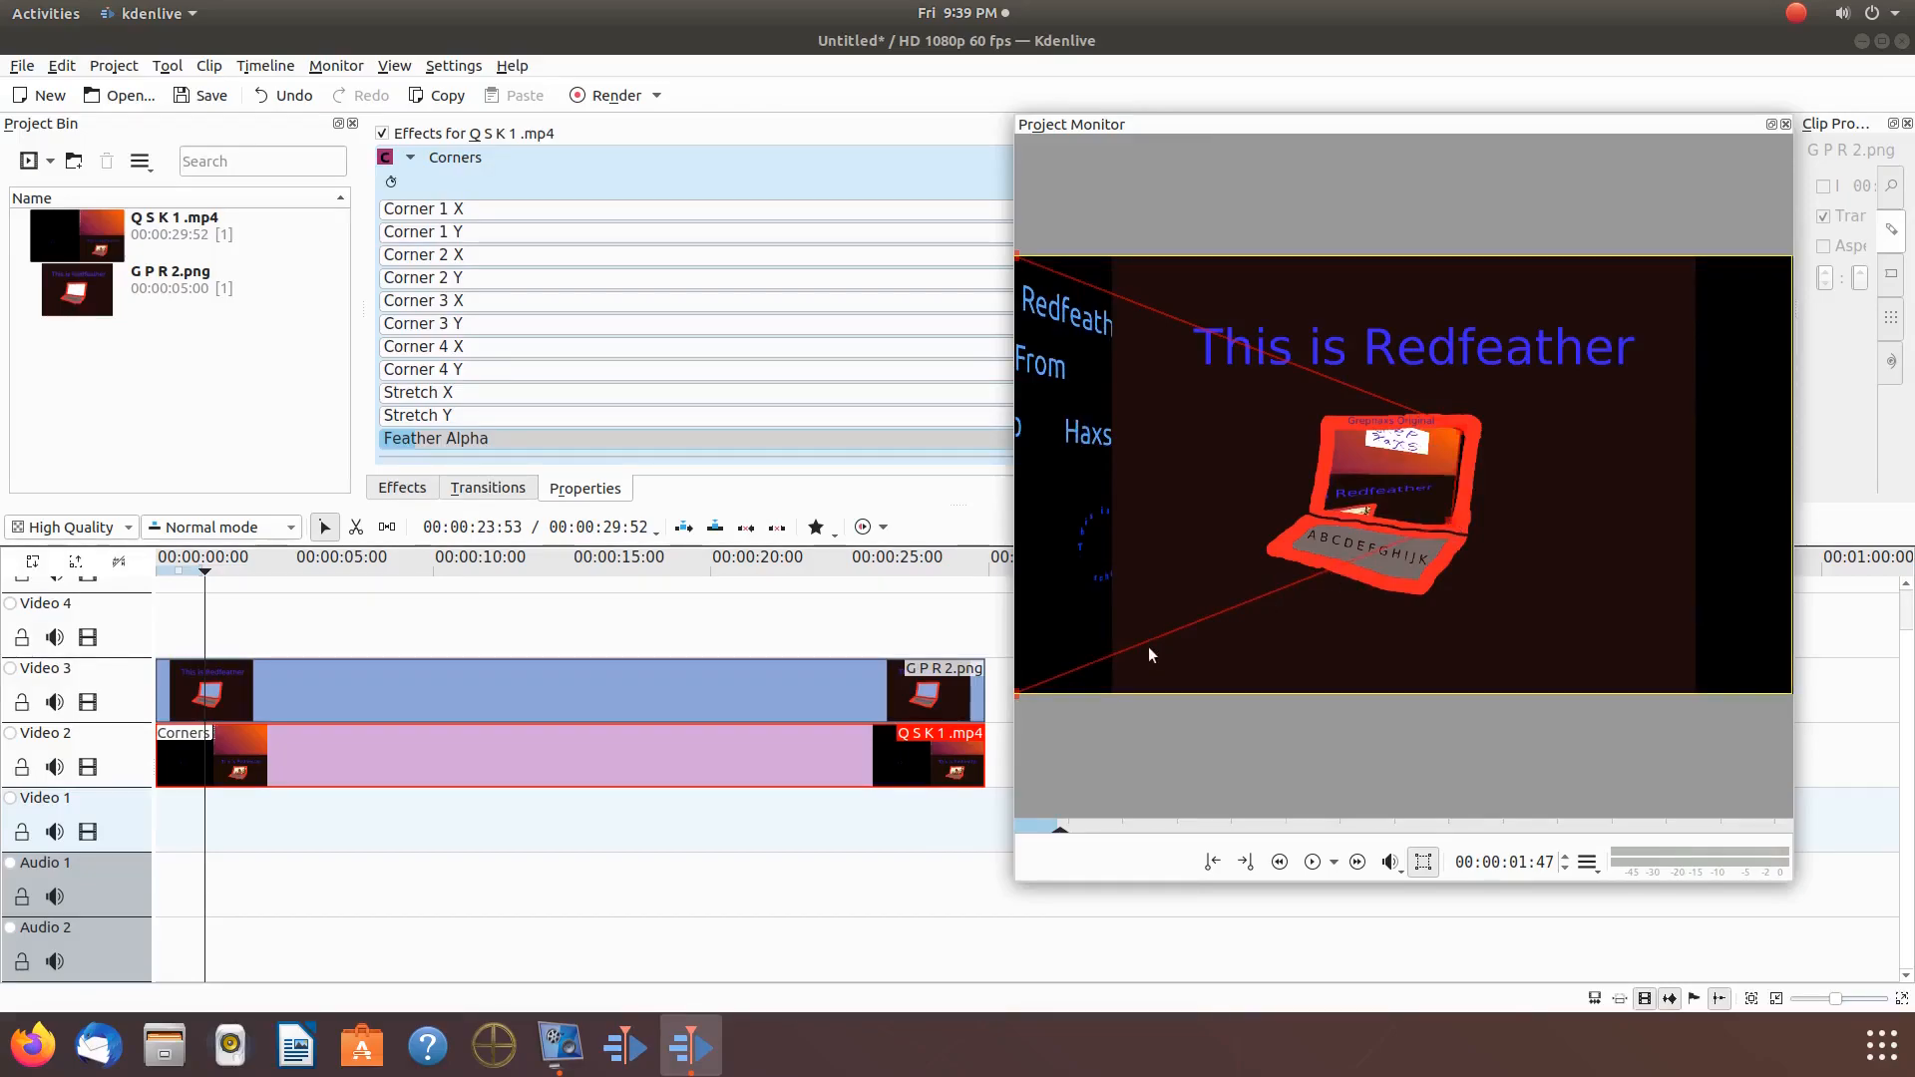
drag(1019, 695, 1329, 510)
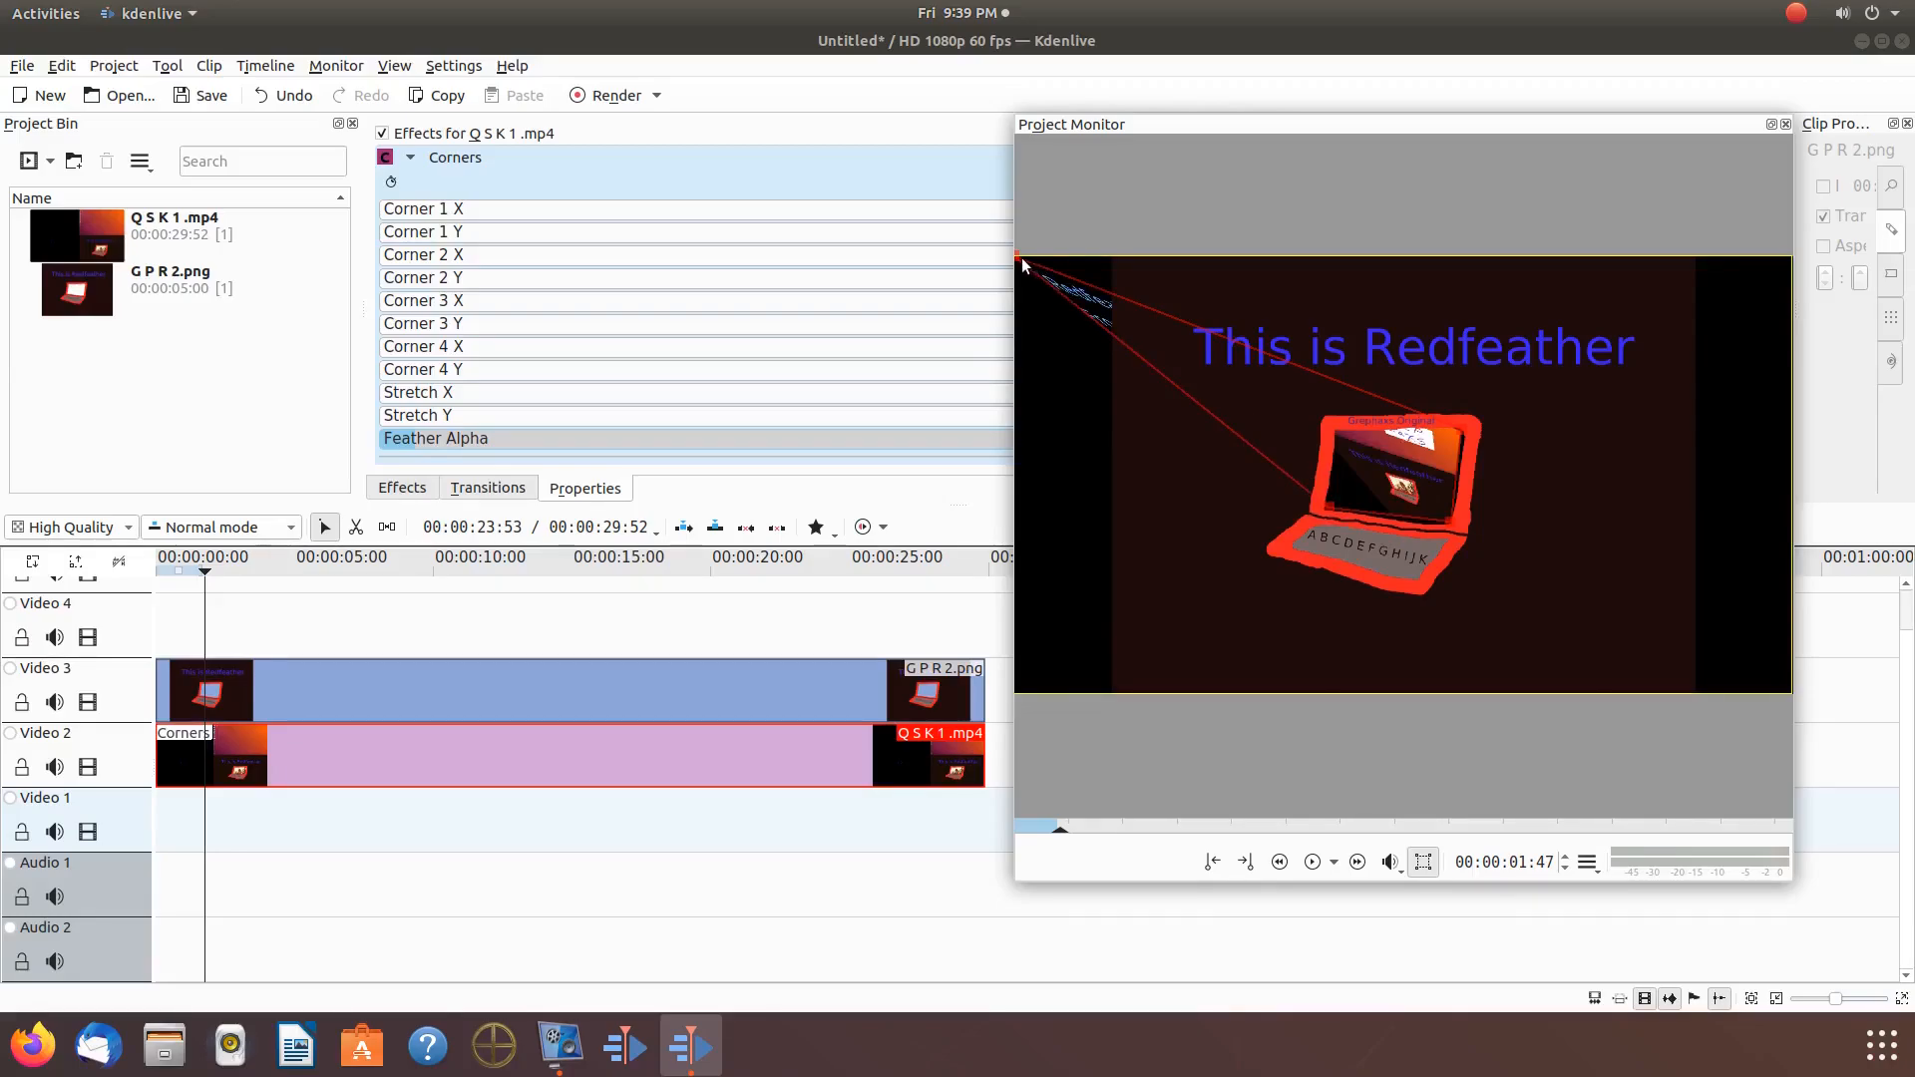
drag(1018, 261, 1341, 435)
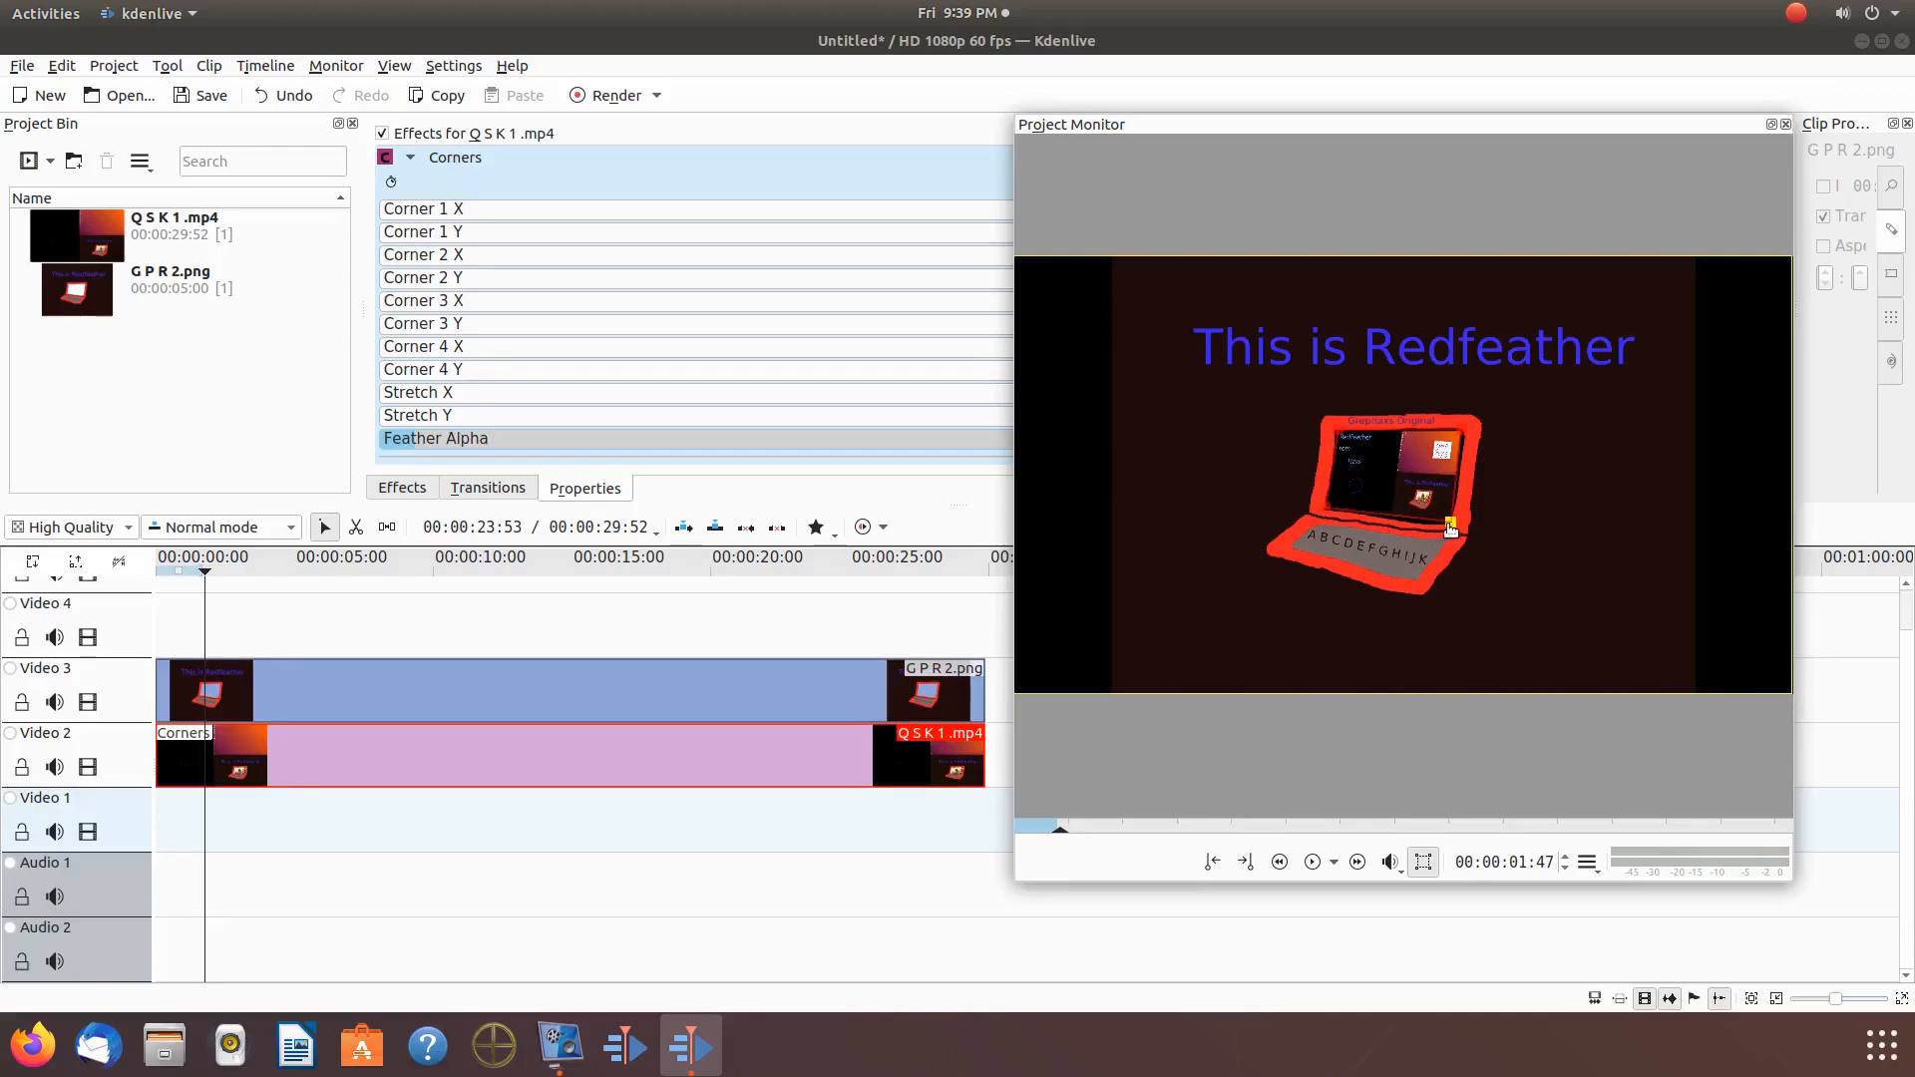
drag(1447, 529, 1452, 531)
drag(1467, 439, 1466, 430)
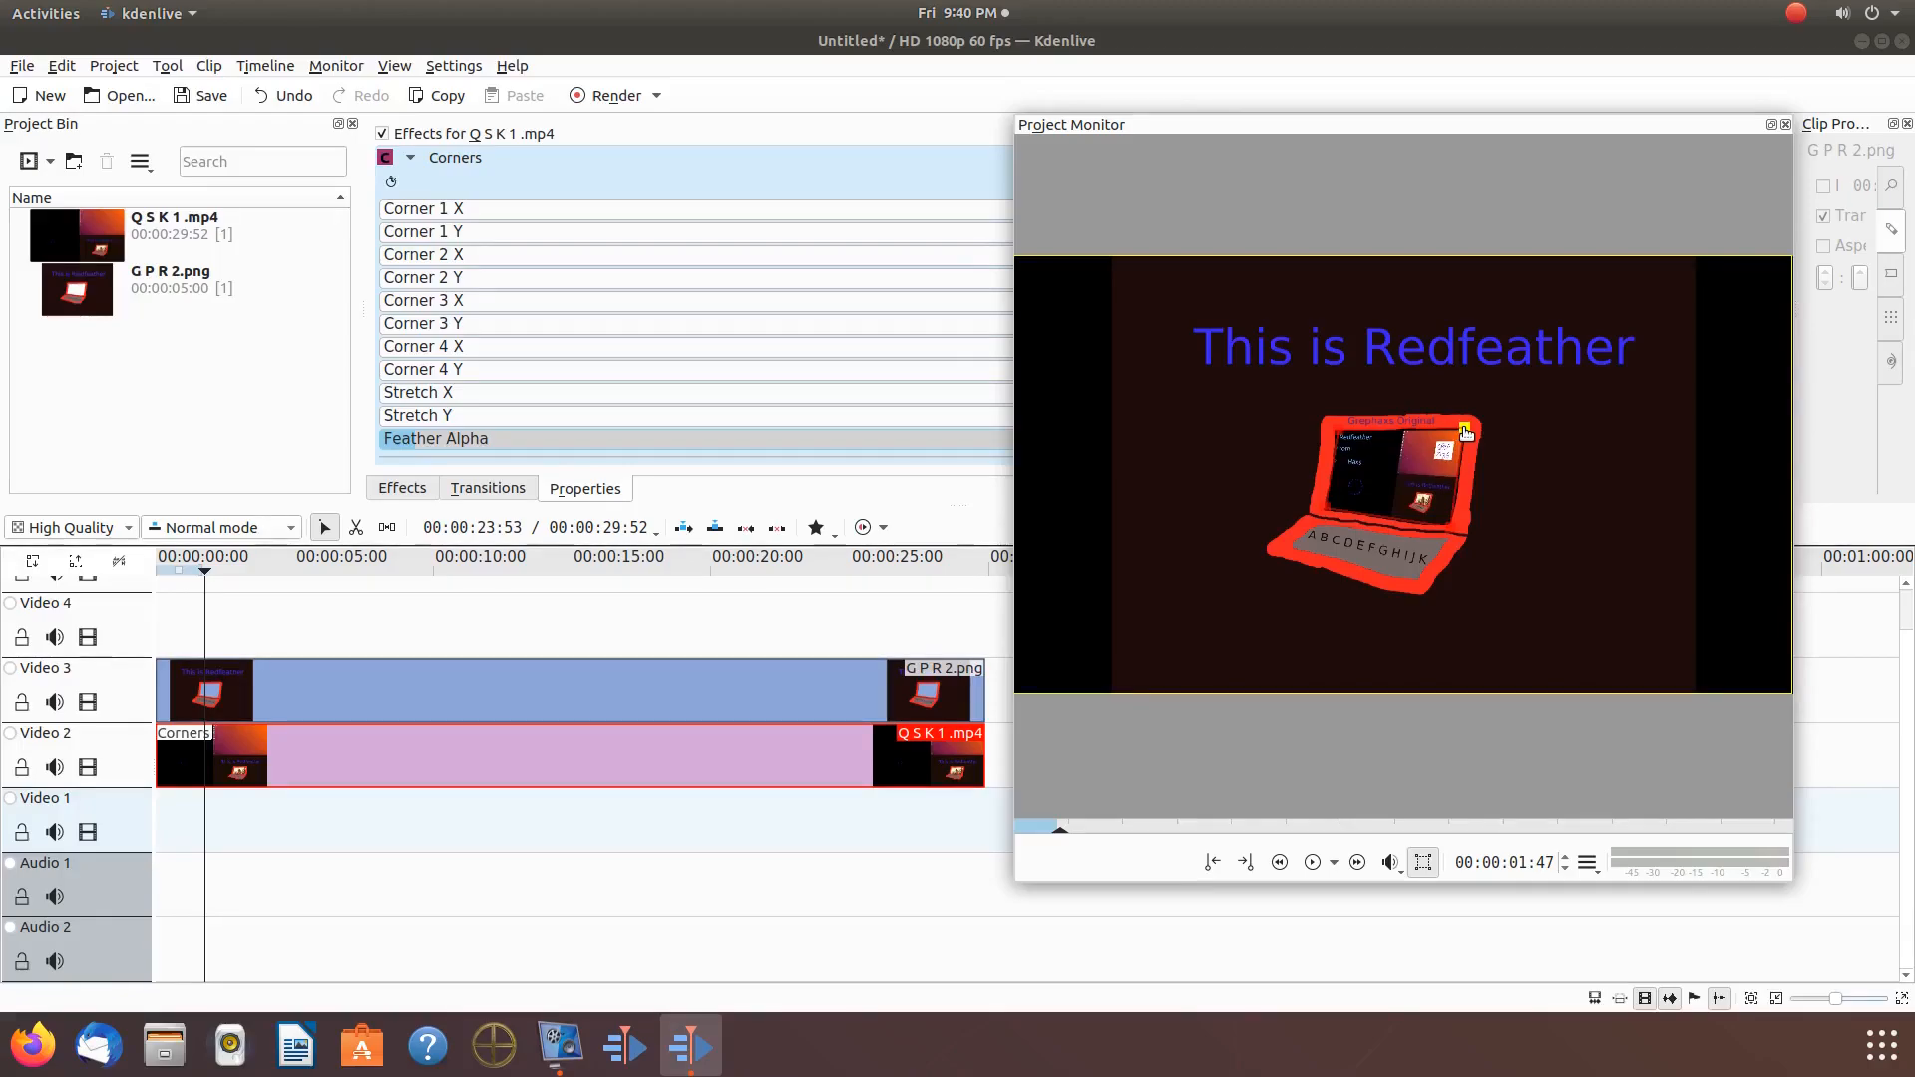
Apply the Position and Zoom effect to the G P R 2.png clip on Video 3 and enable its Distort option.
click(334, 689)
click(402, 488)
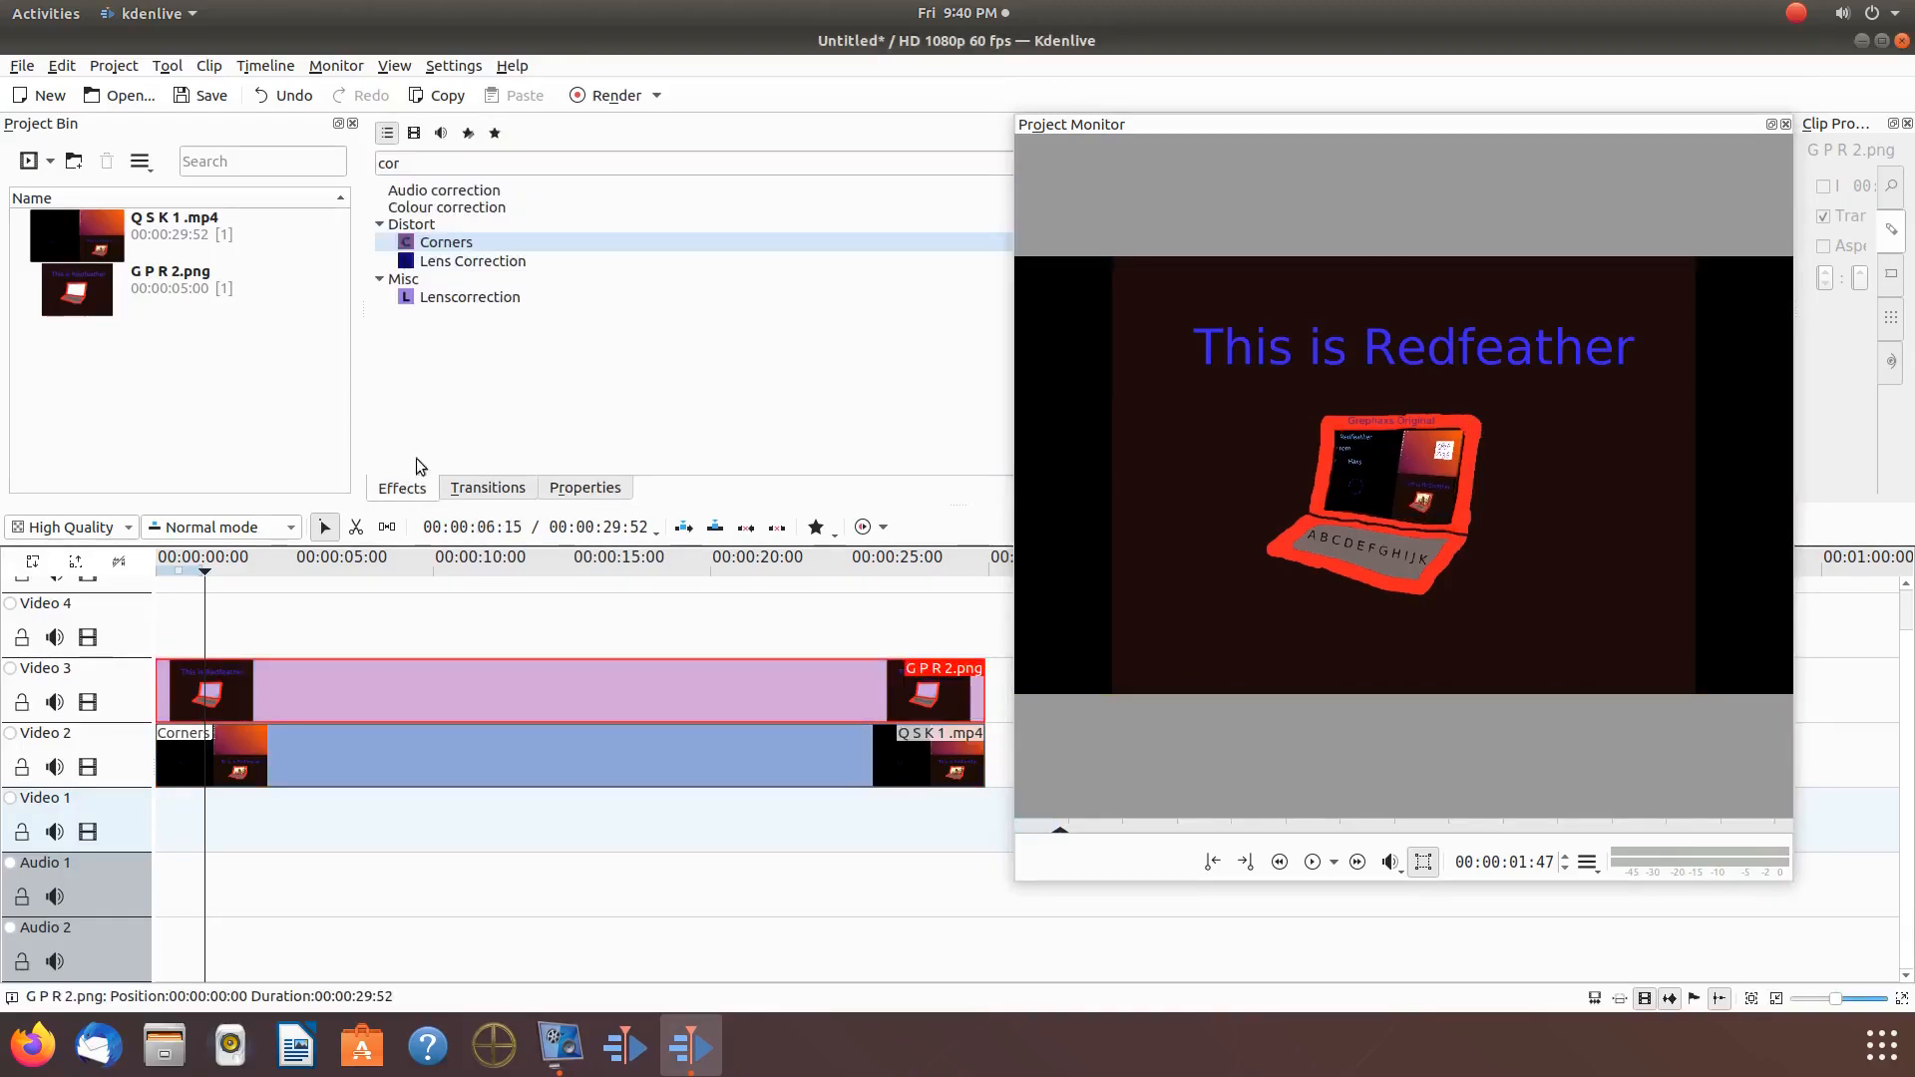
click(403, 164)
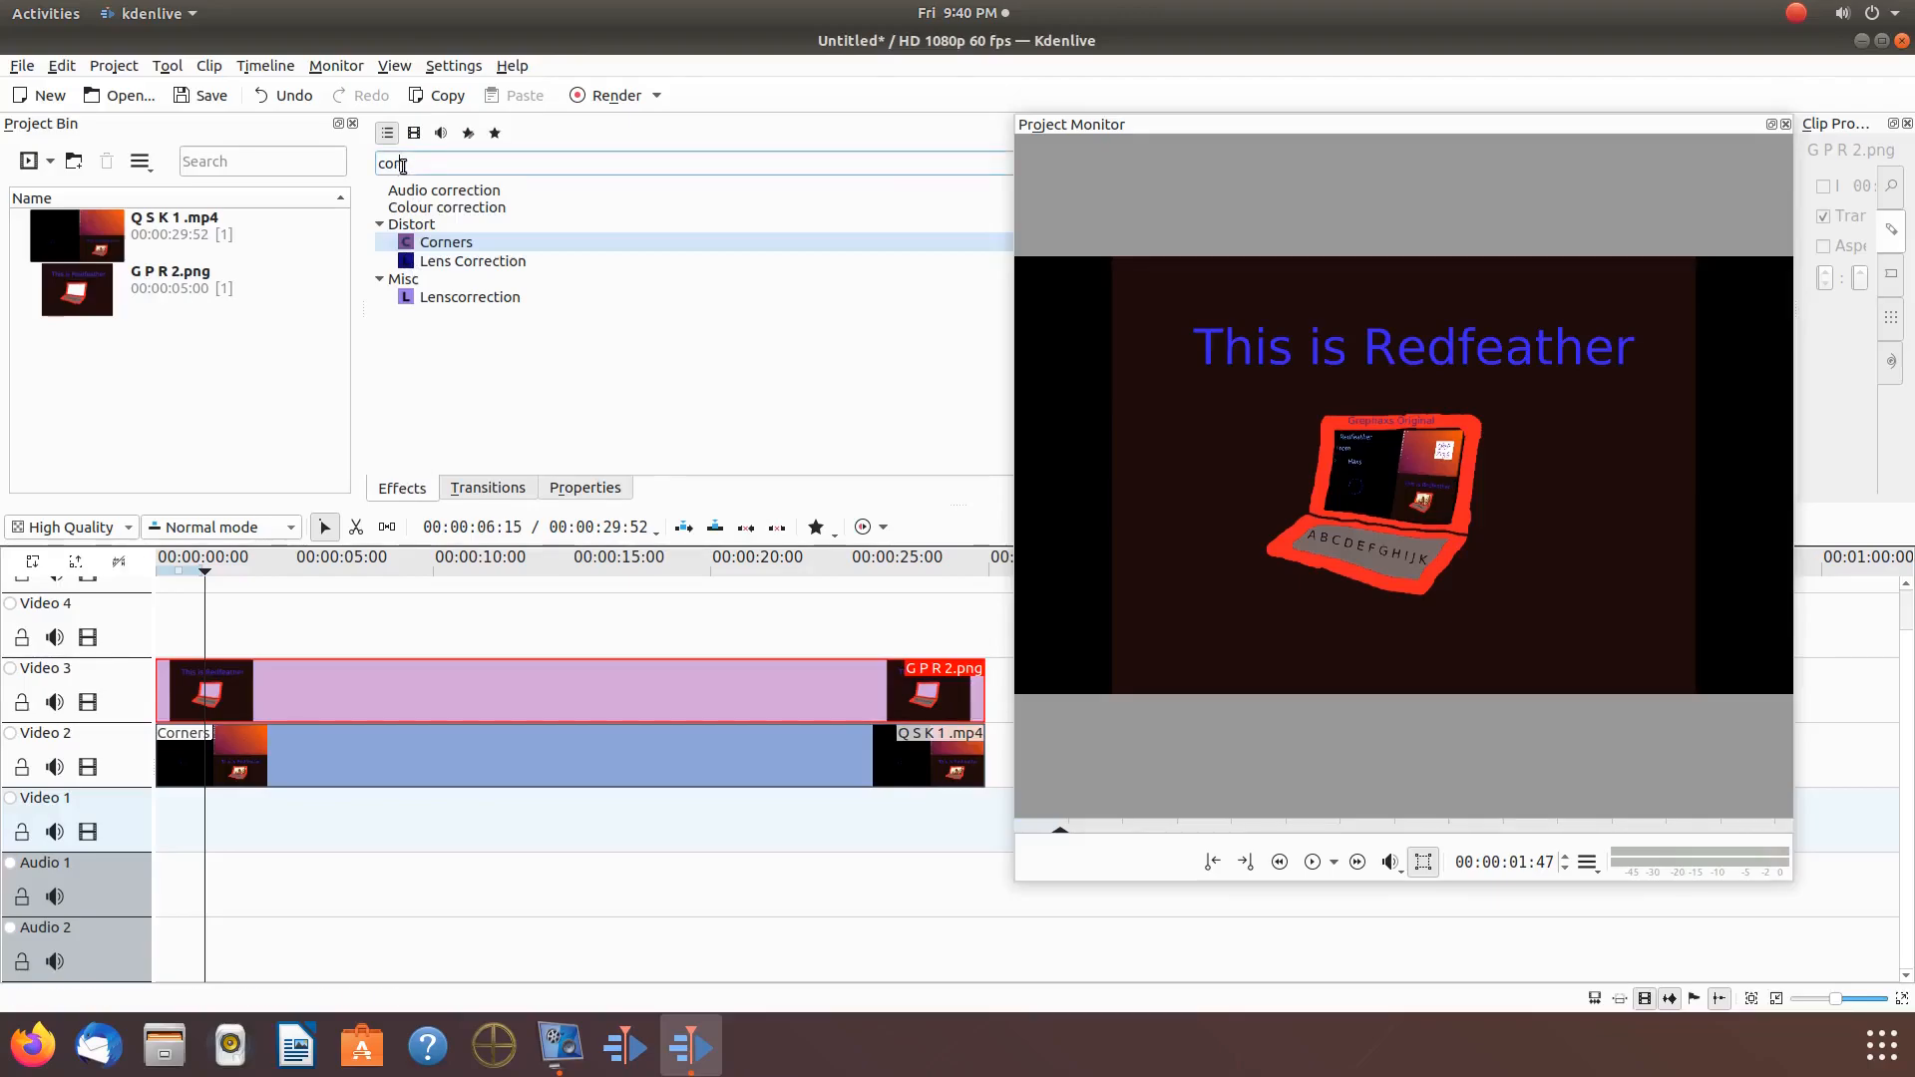
key(BackSpace)
key(BackSpace)
key(BackSpace)
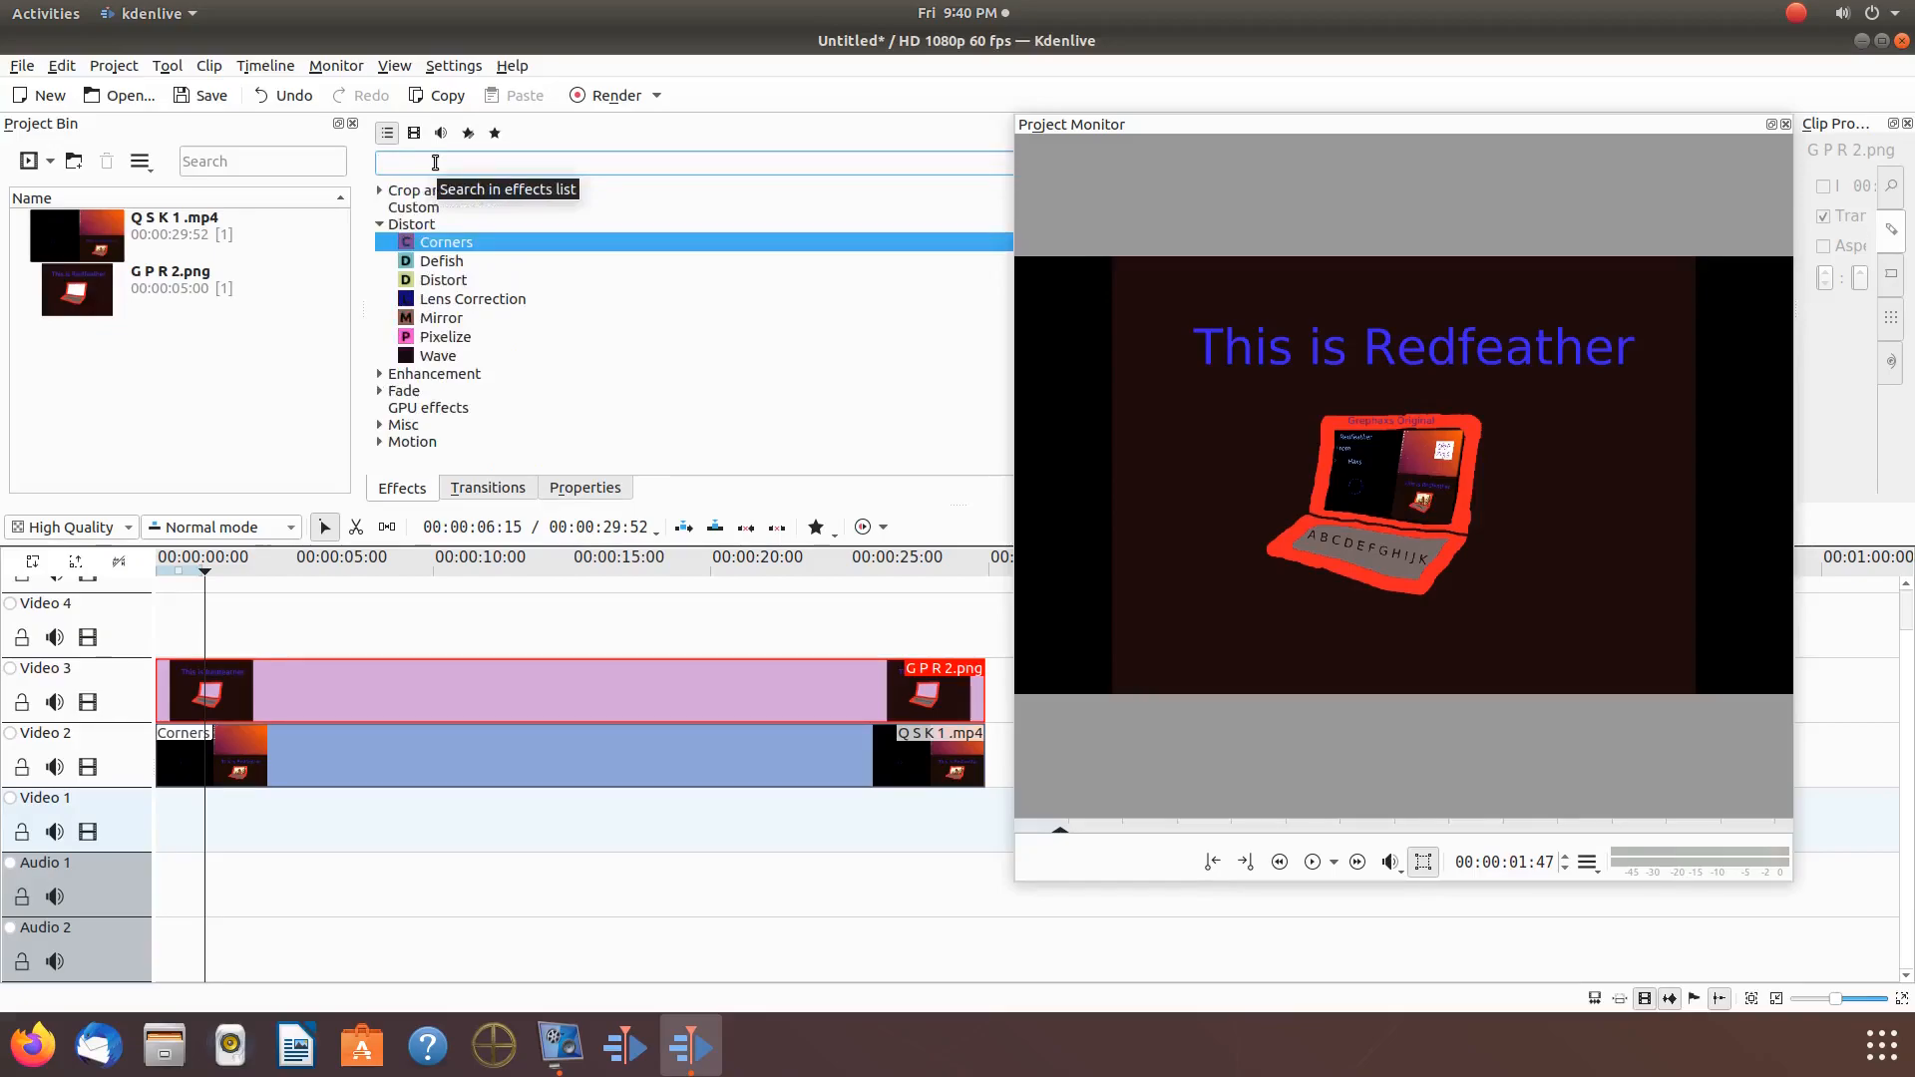
text(zo)
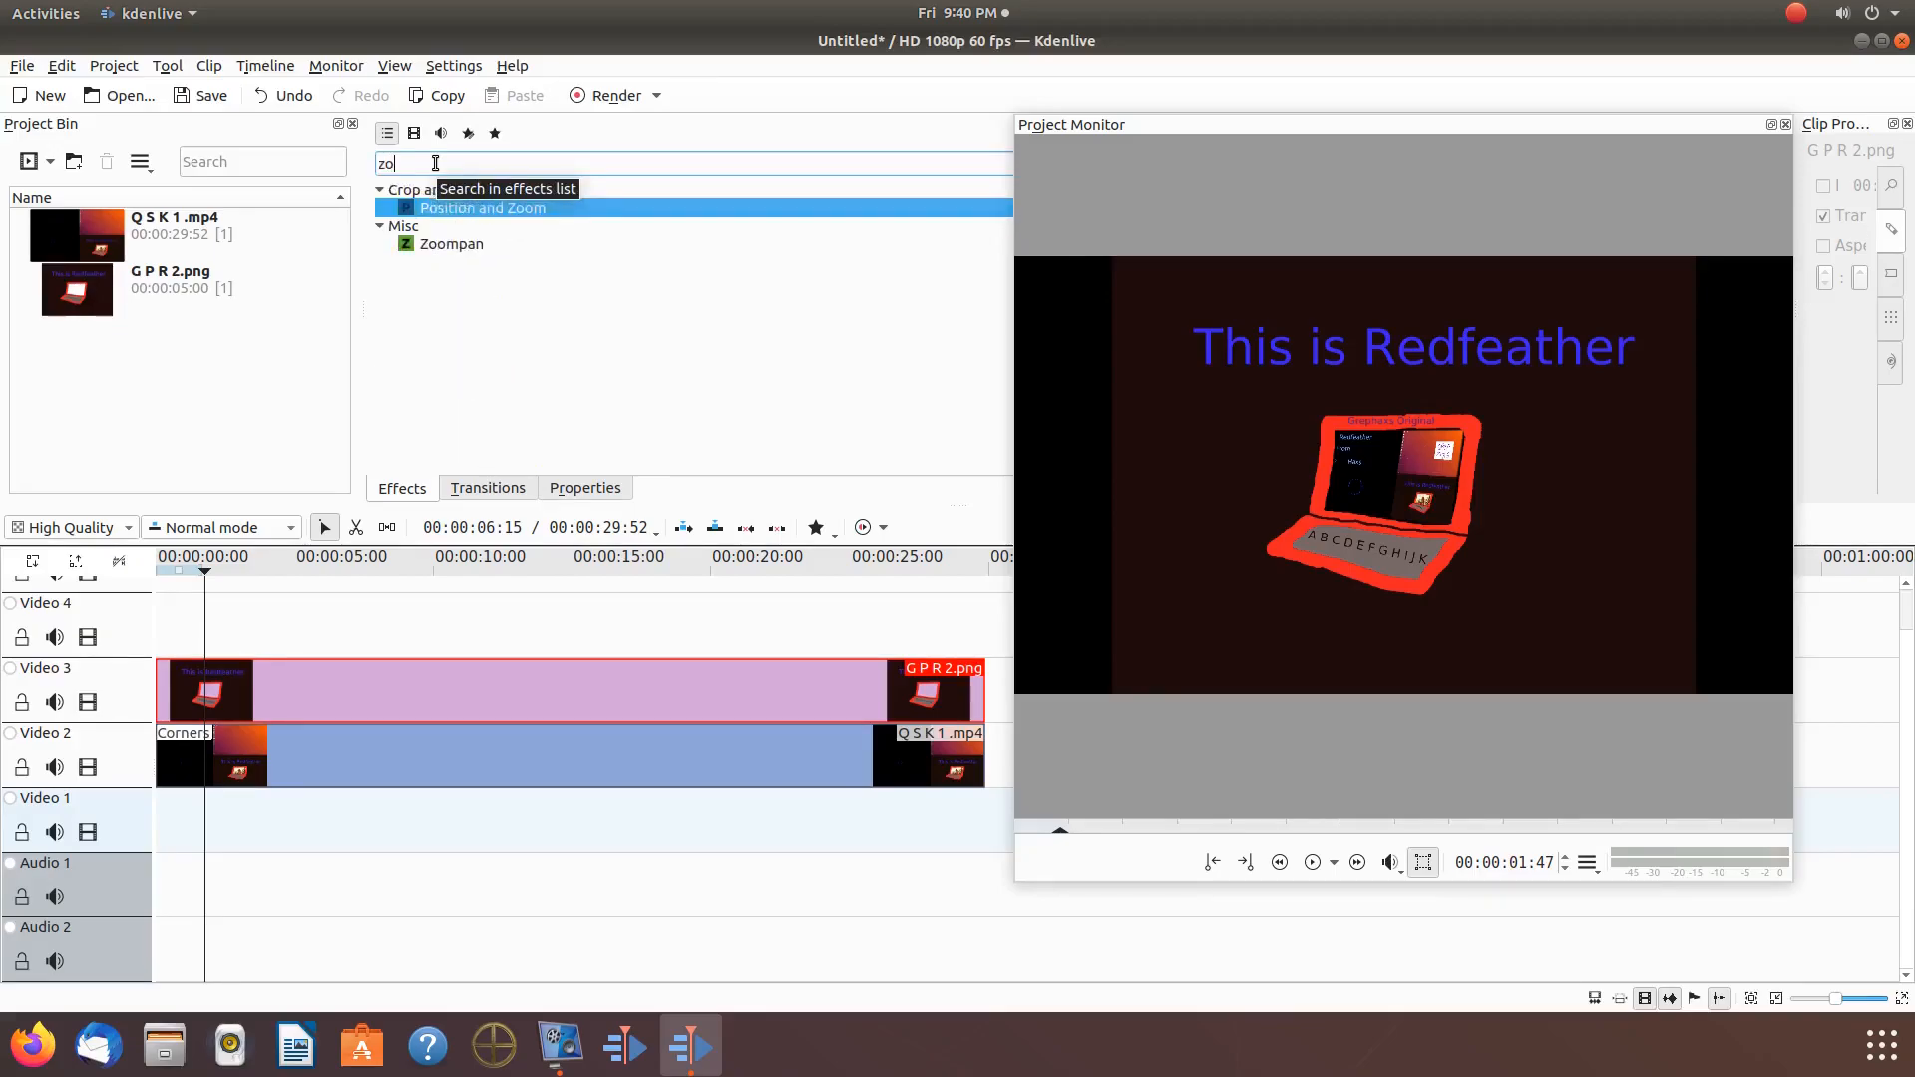
text(om)
drag(482, 207, 309, 692)
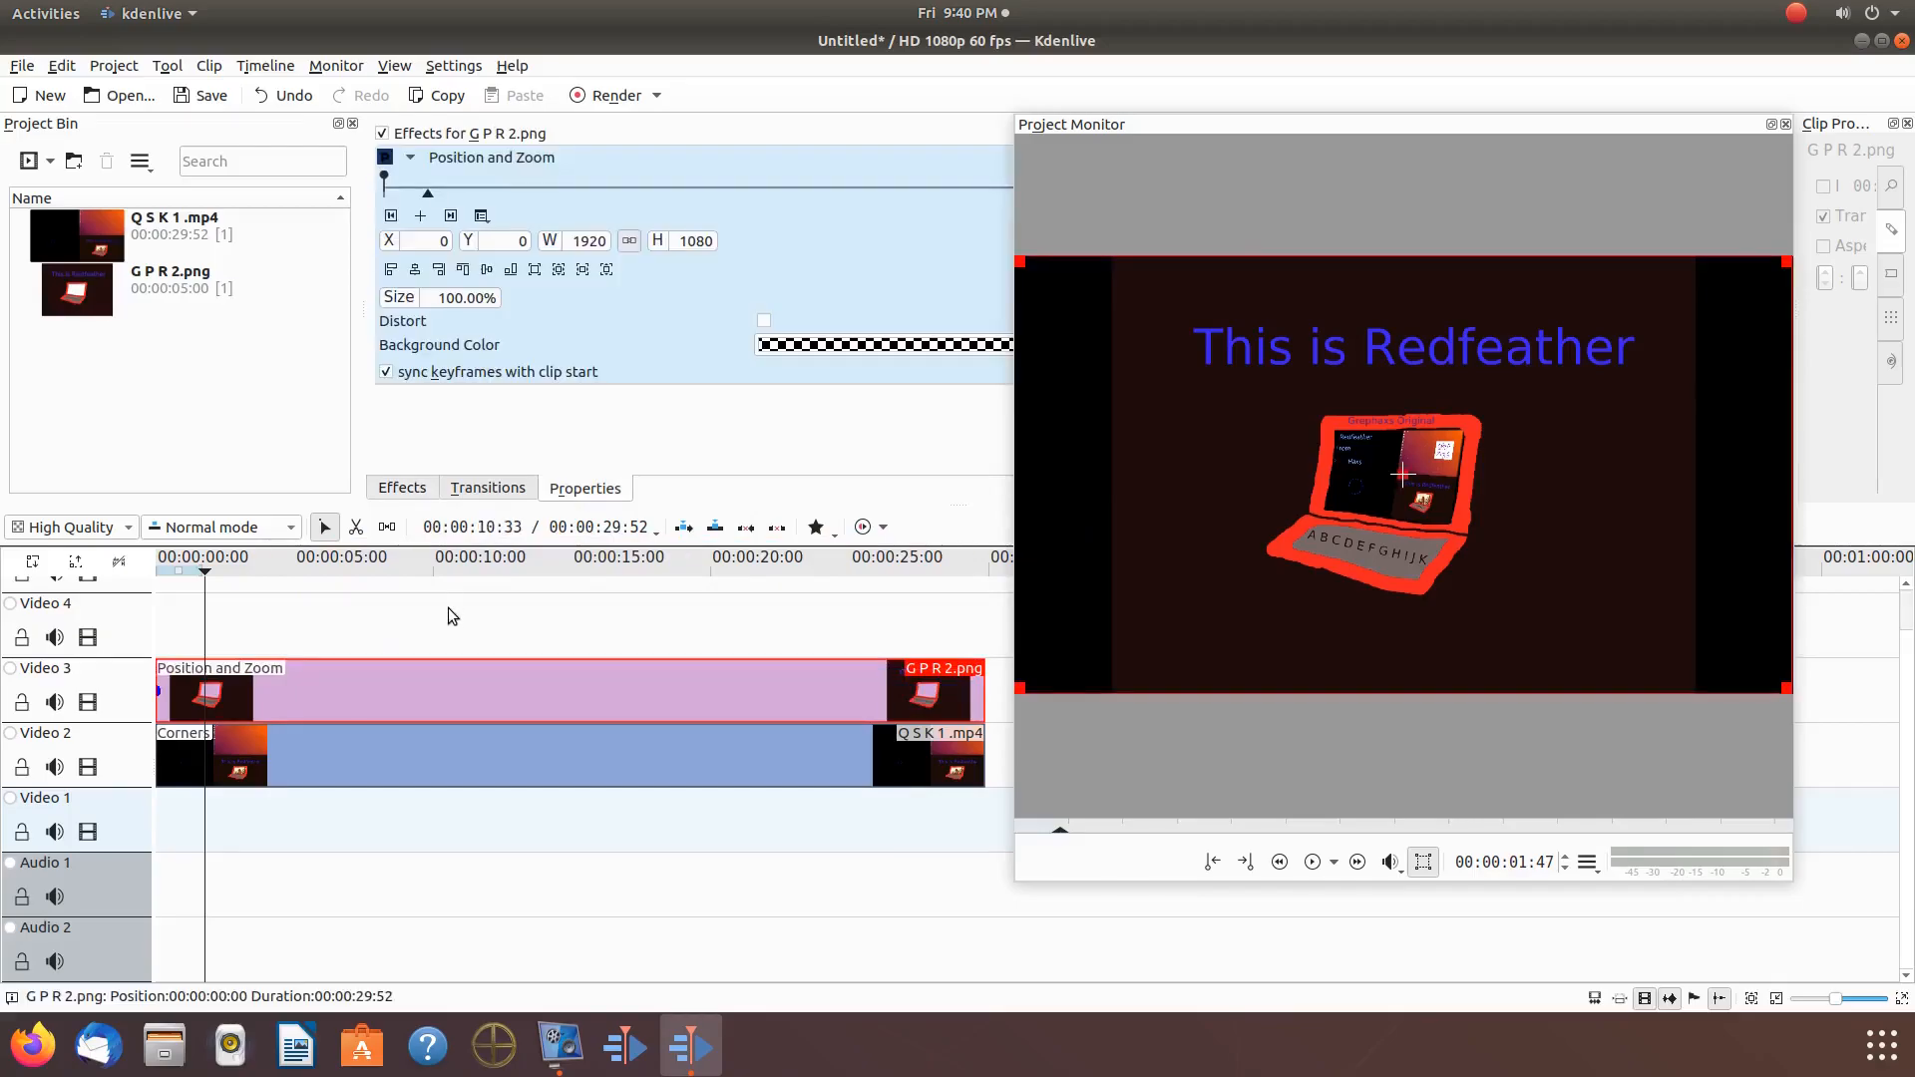
click(763, 320)
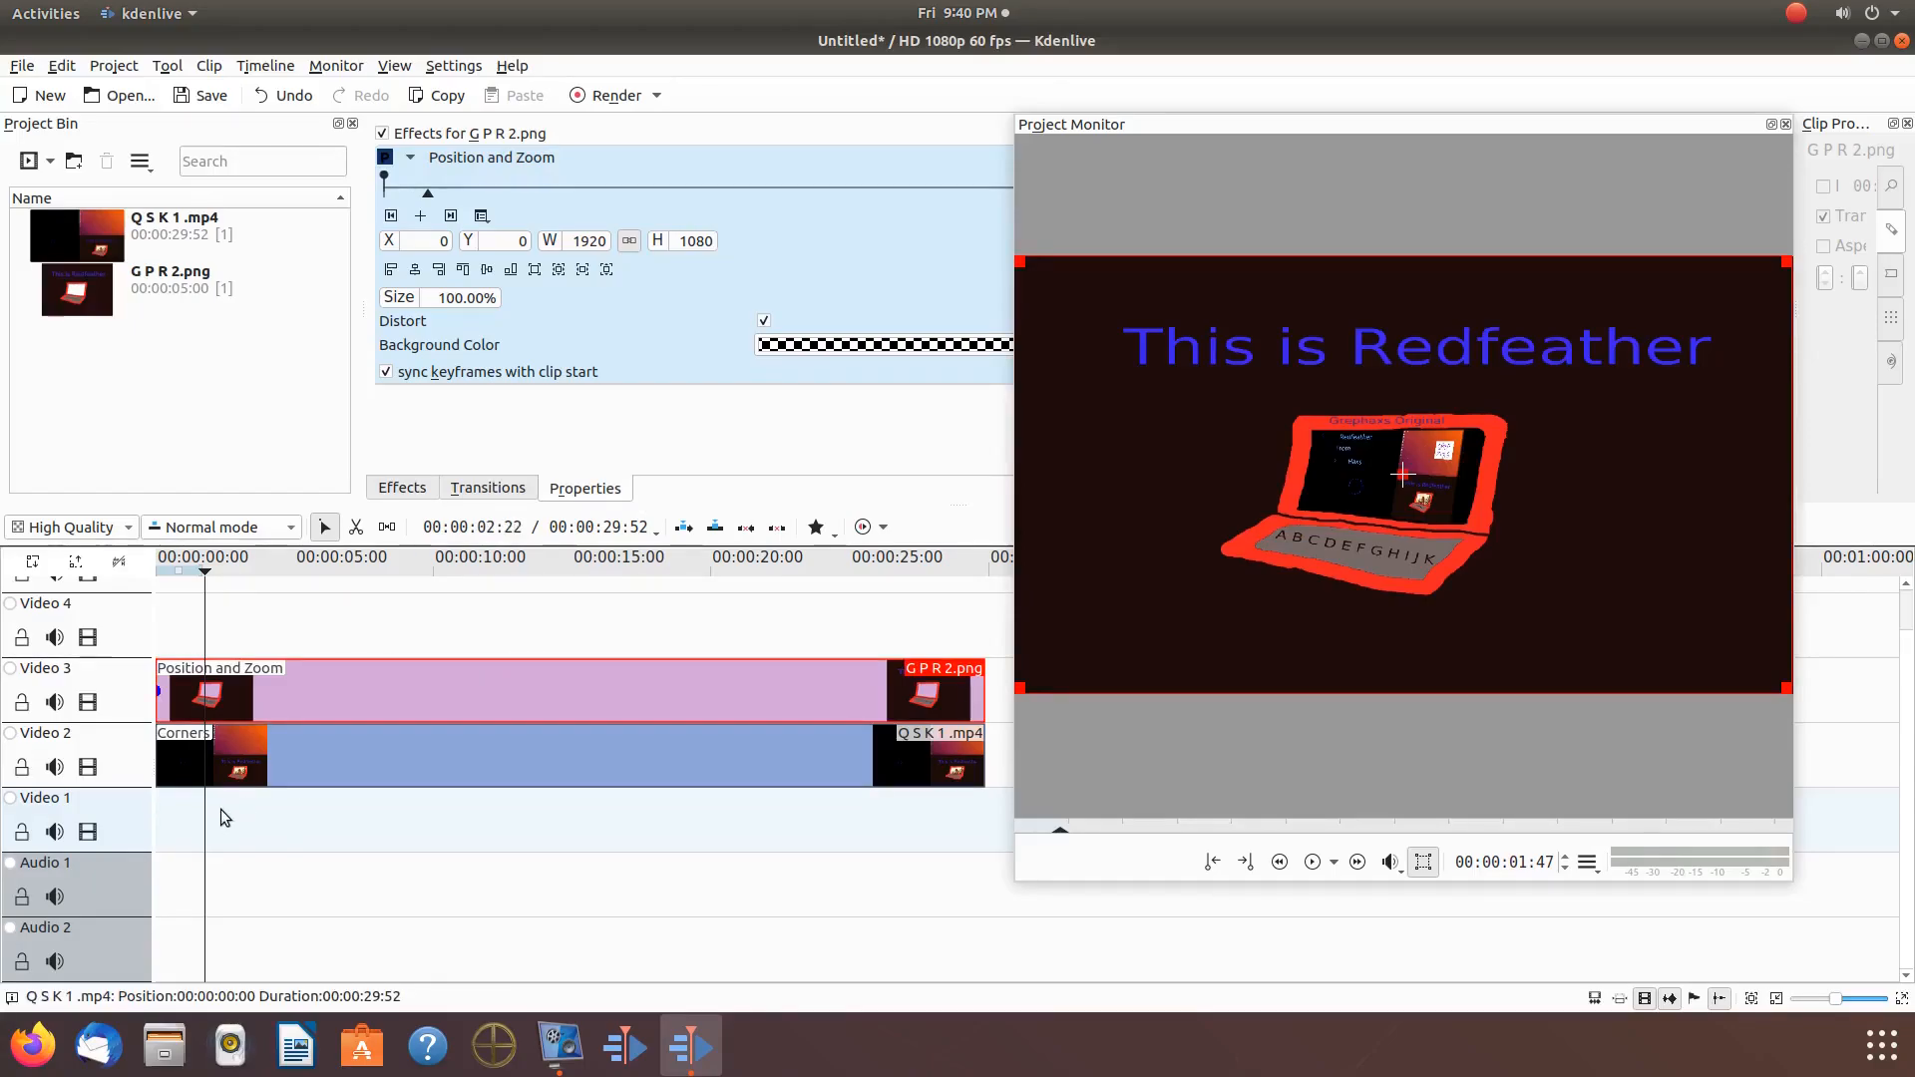
Widen the Q S K 1.mp4 clip's four Corners effect points to match the stretched laptop screen.
click(283, 756)
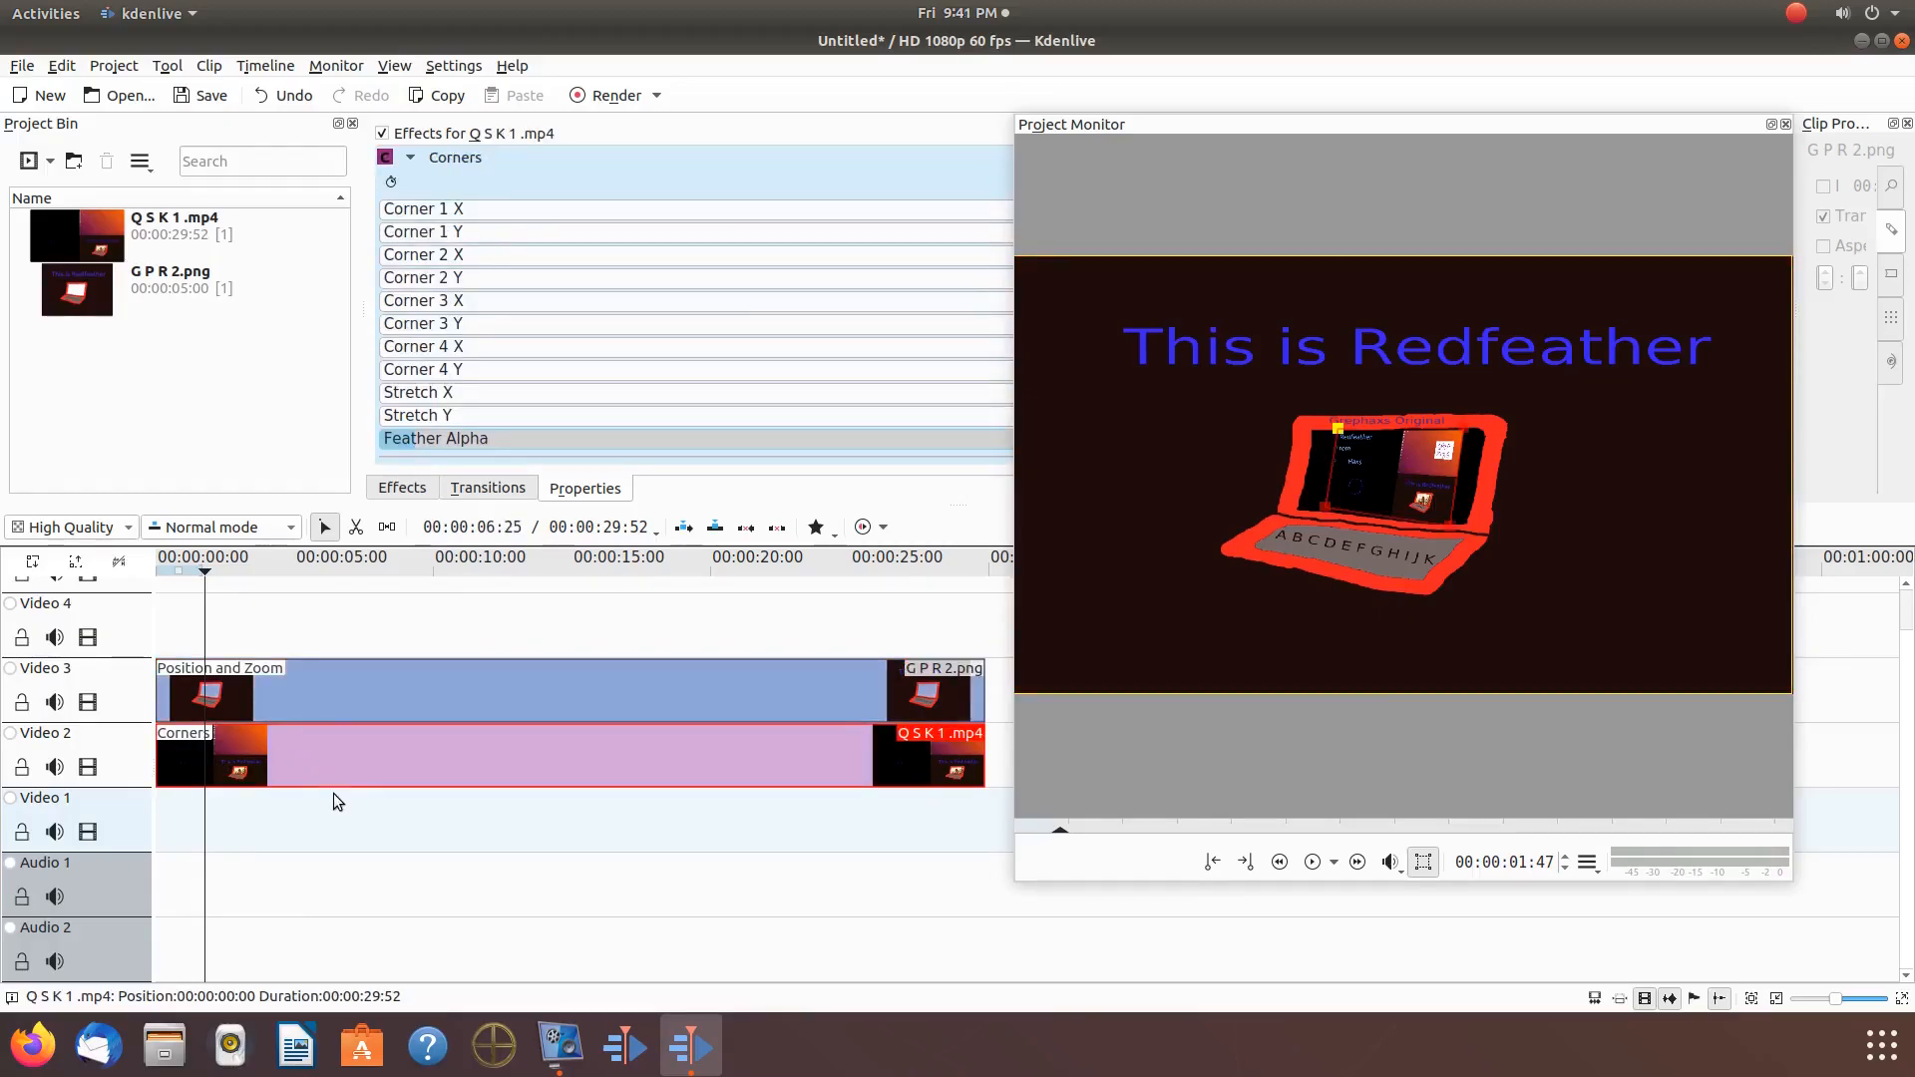
click(1321, 509)
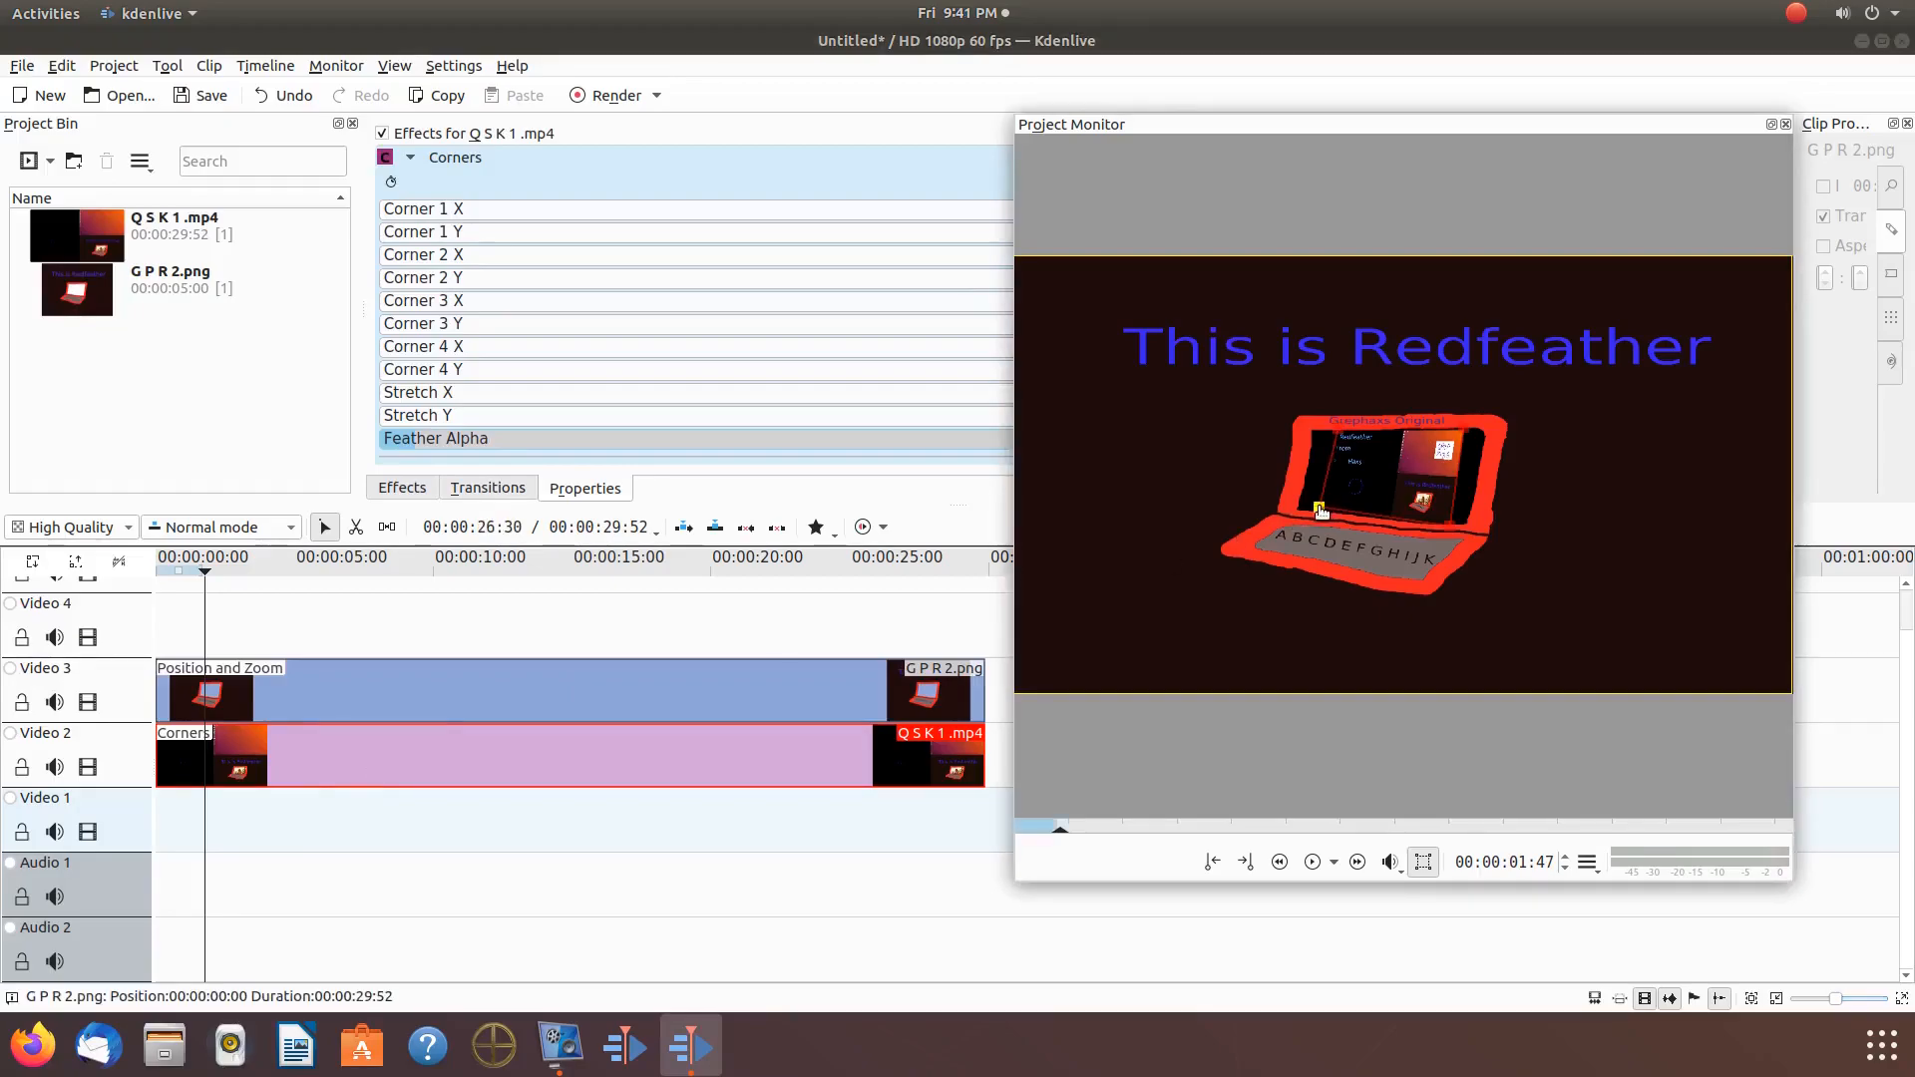
drag(1320, 510, 1301, 511)
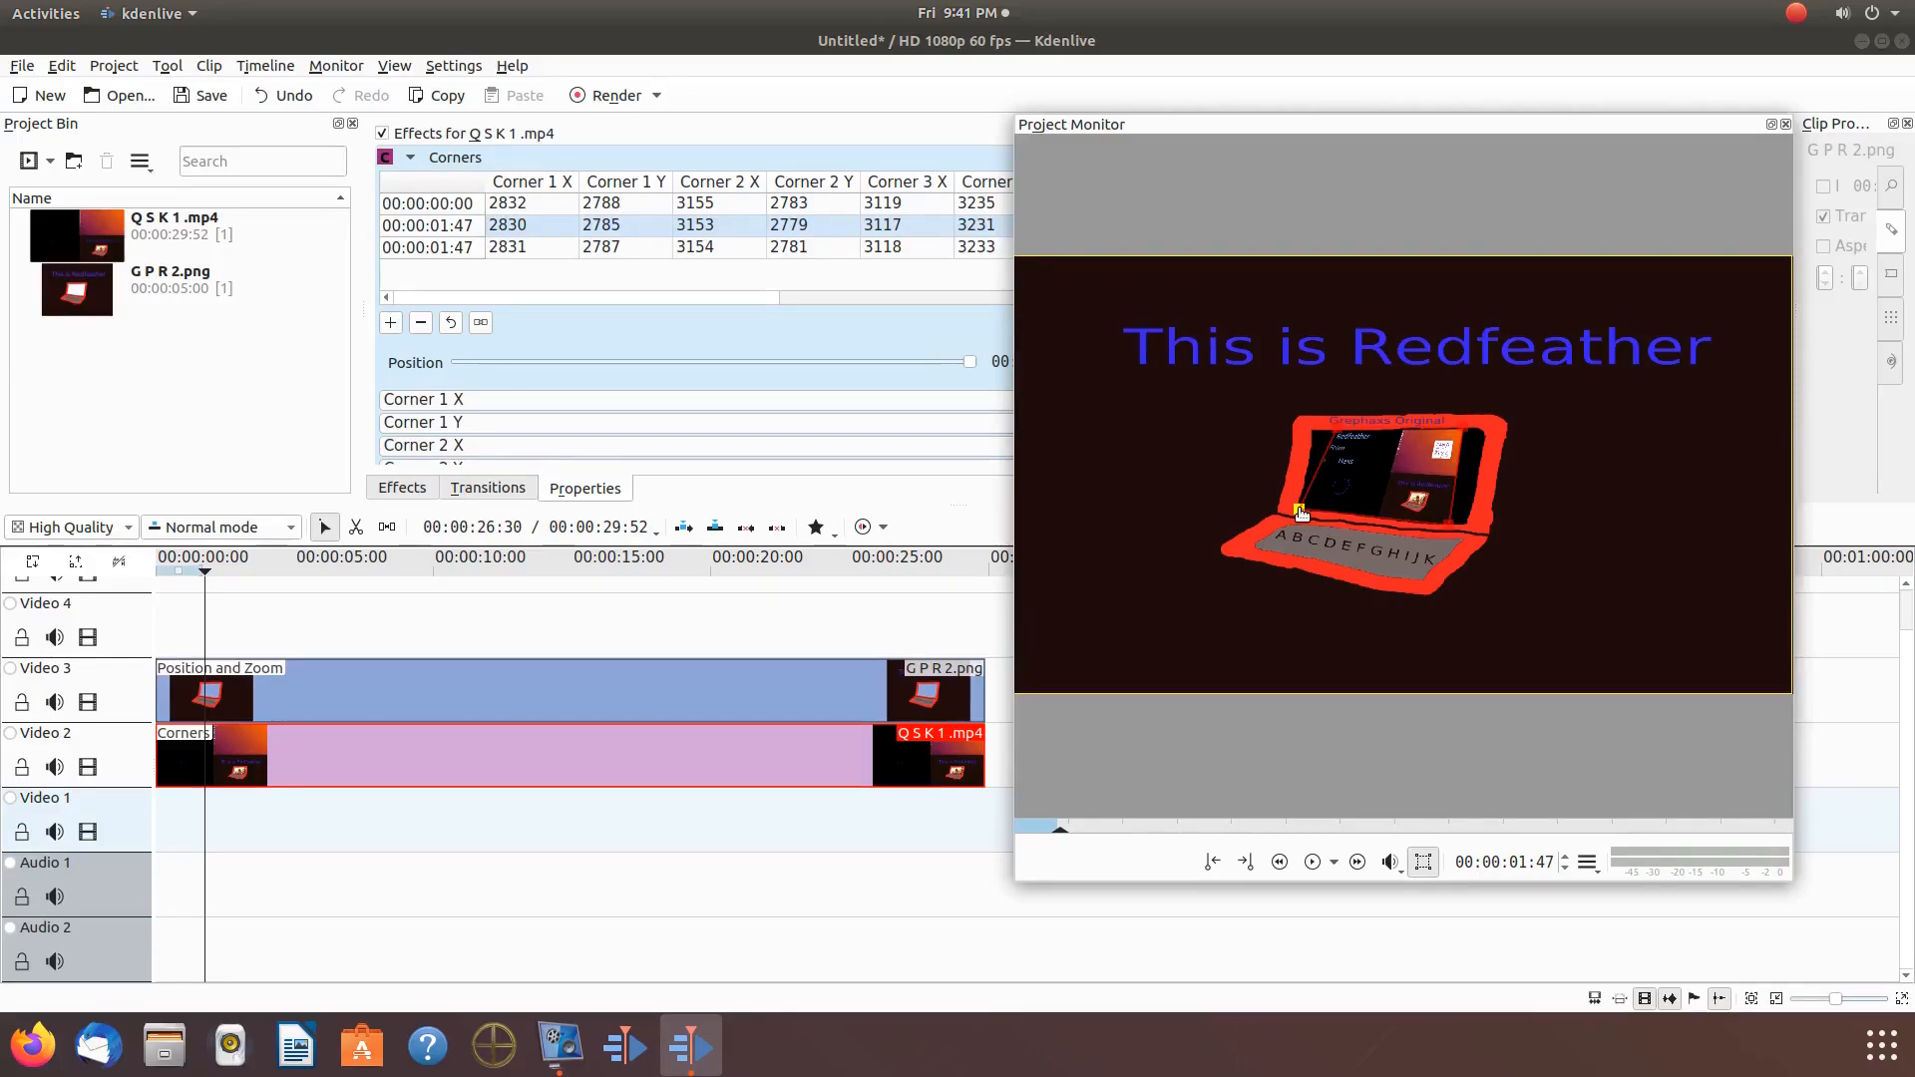
drag(1448, 529, 1465, 529)
drag(1470, 432, 1488, 432)
drag(1467, 529, 1470, 530)
drag(1337, 433, 1318, 444)
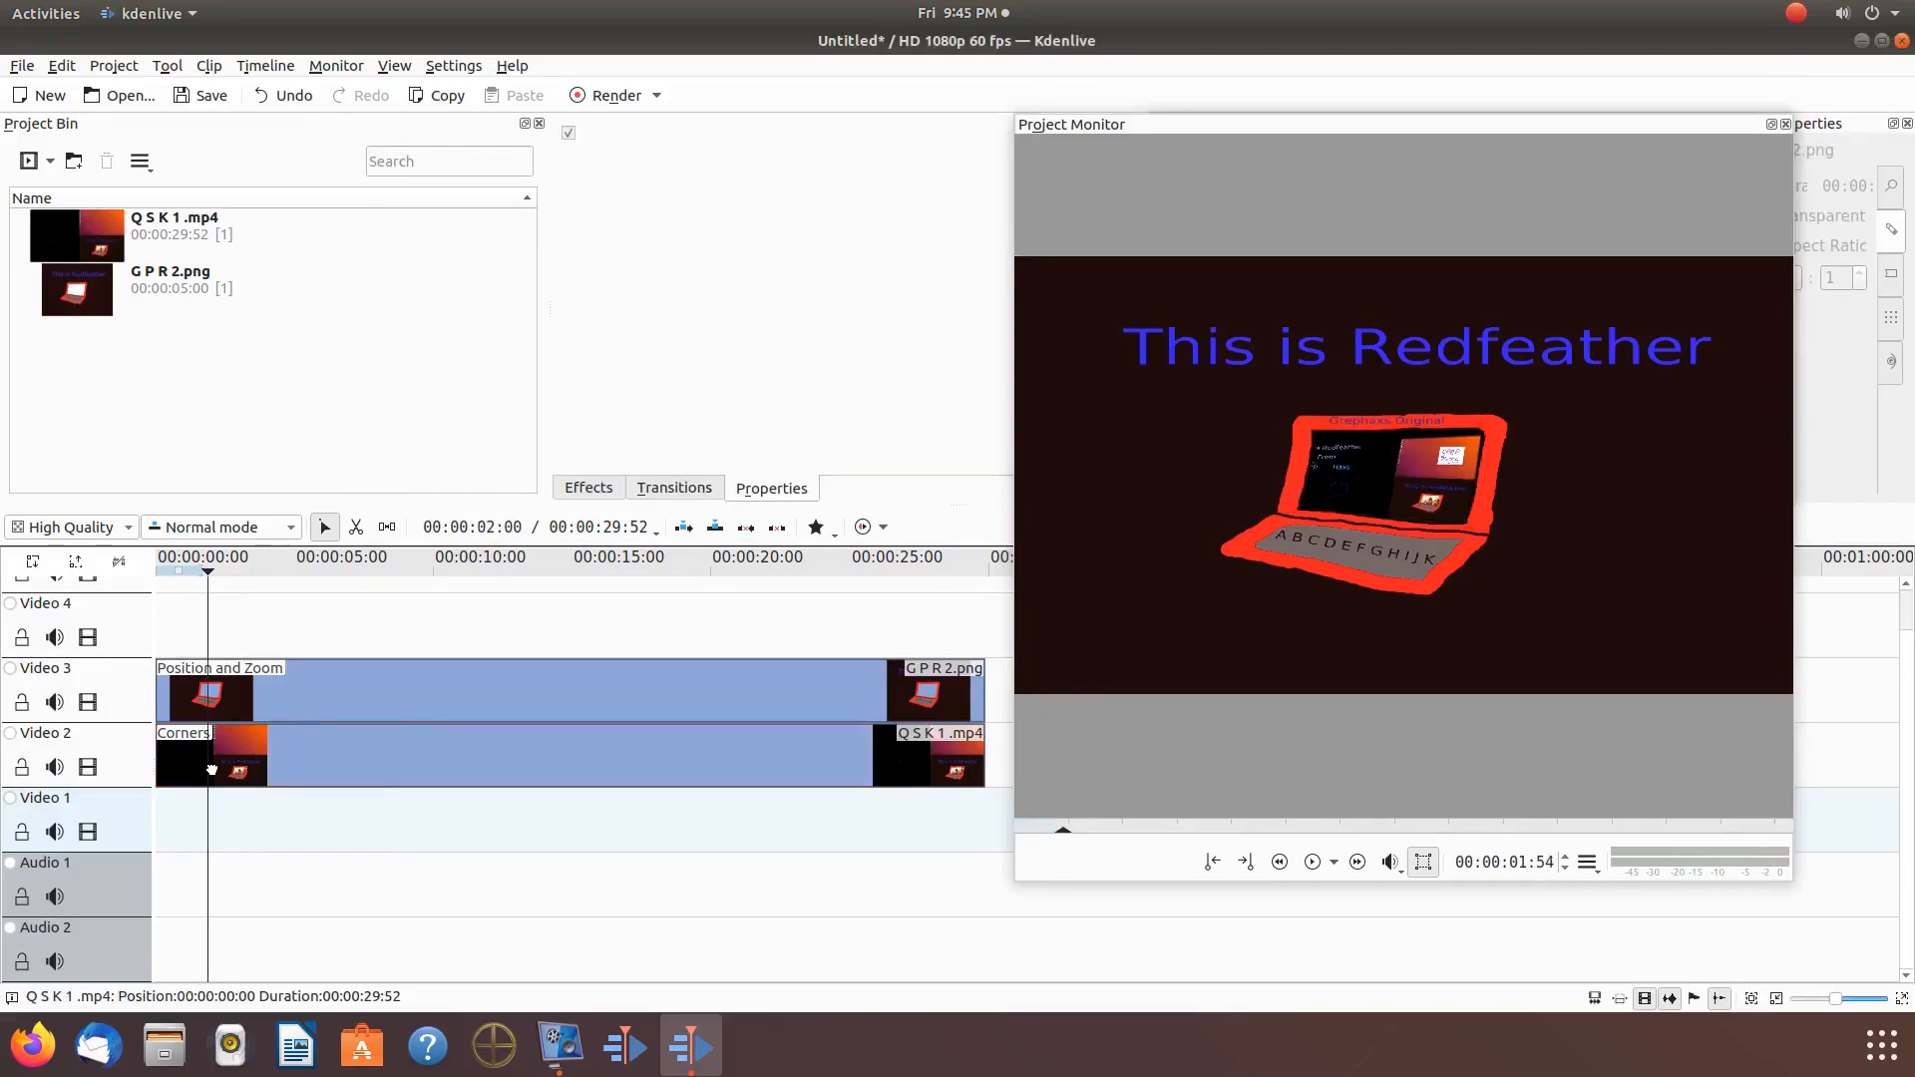
Fine-tune the upper-left, upper-right and lower-right corner points of Q S K 1.mp4 at 00:00:01:54, and deselect the clip.
click(211, 770)
drag(1318, 445, 1315, 423)
drag(1480, 434, 1491, 433)
drag(1471, 531, 1473, 534)
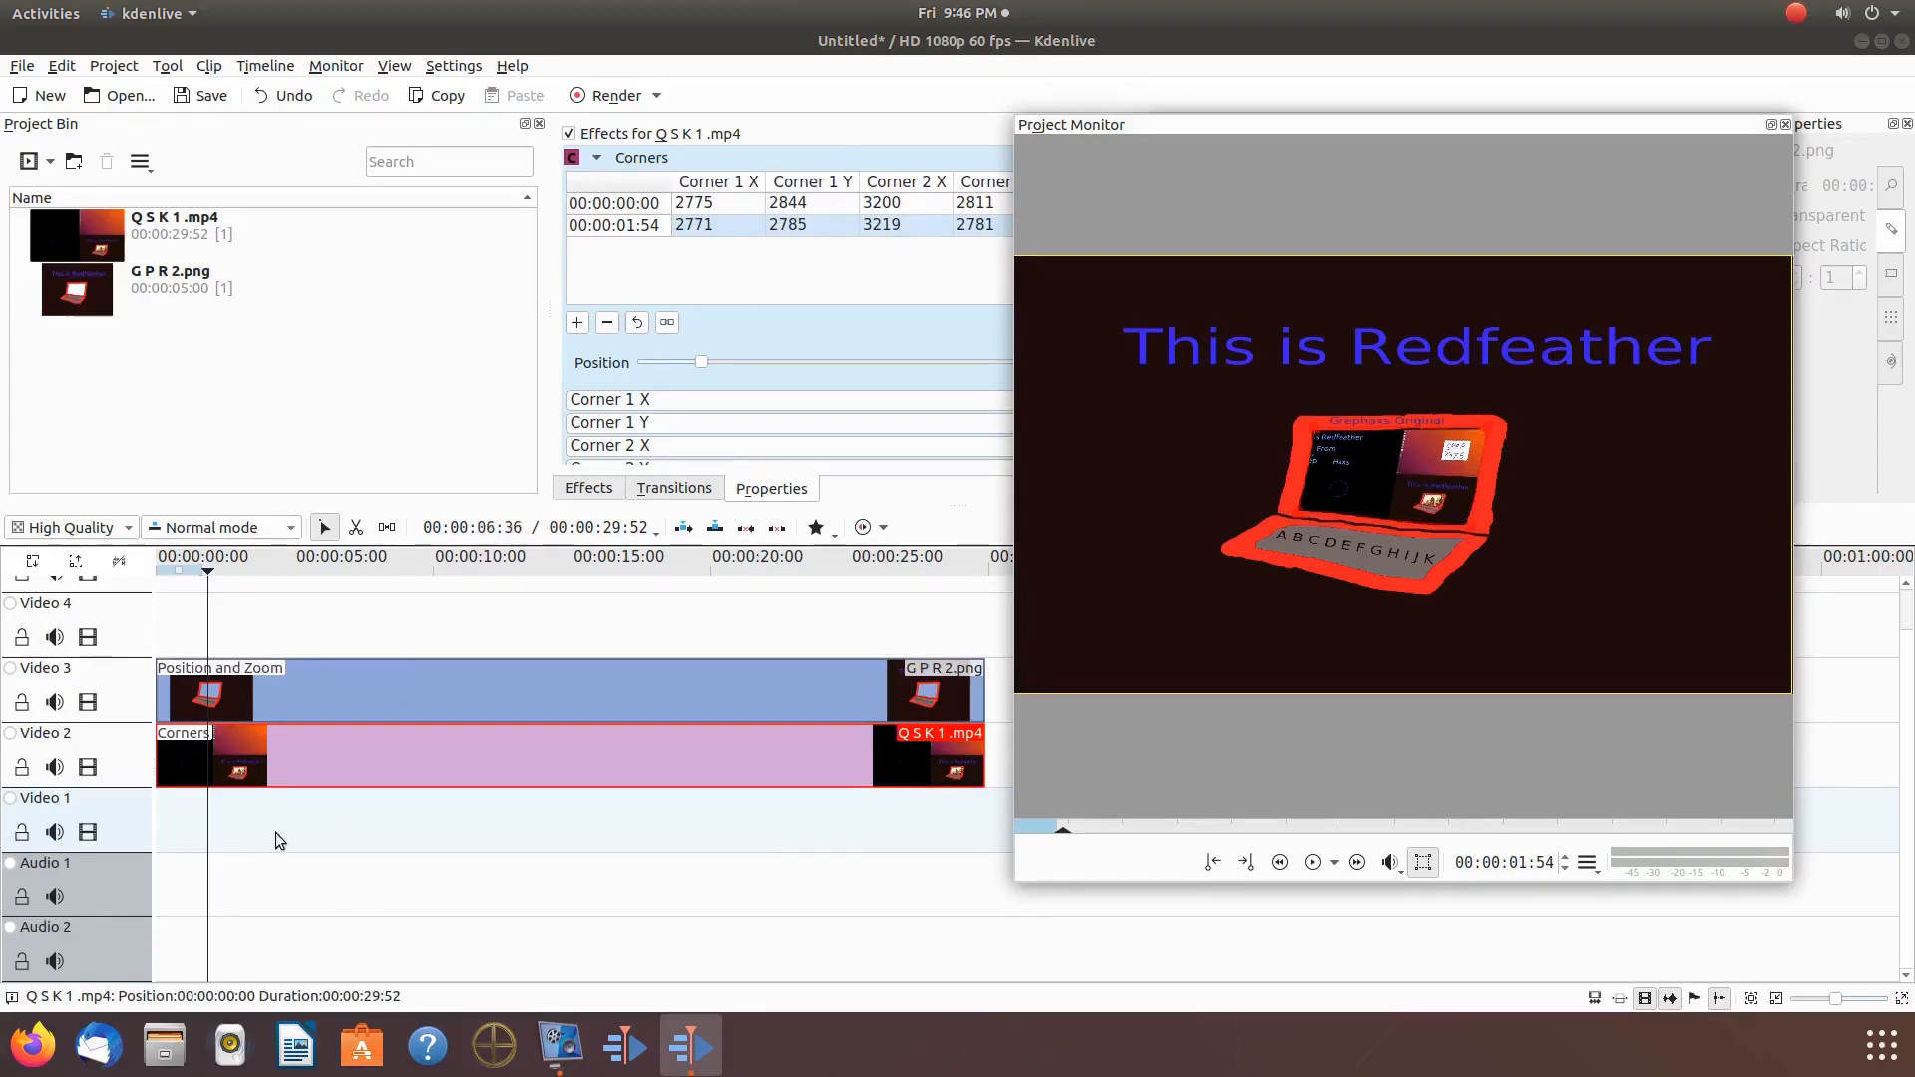
click(206, 822)
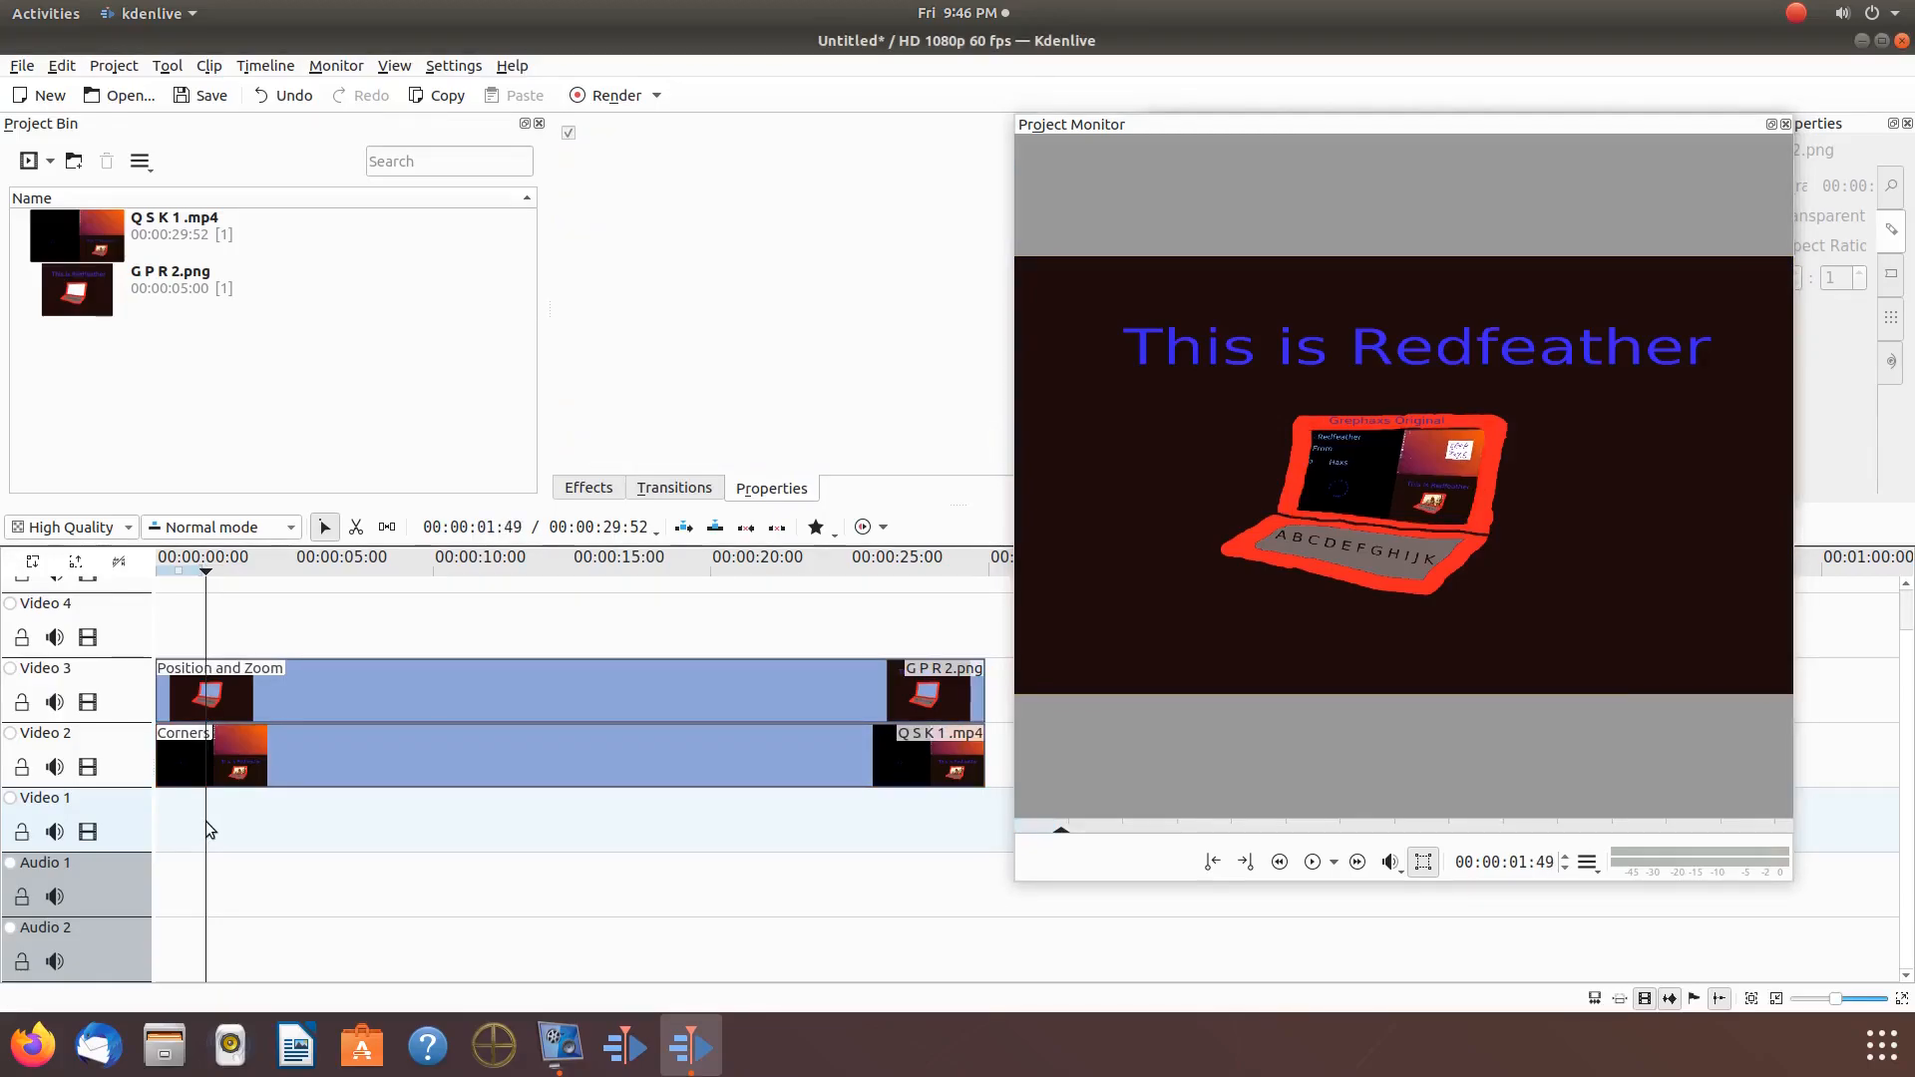